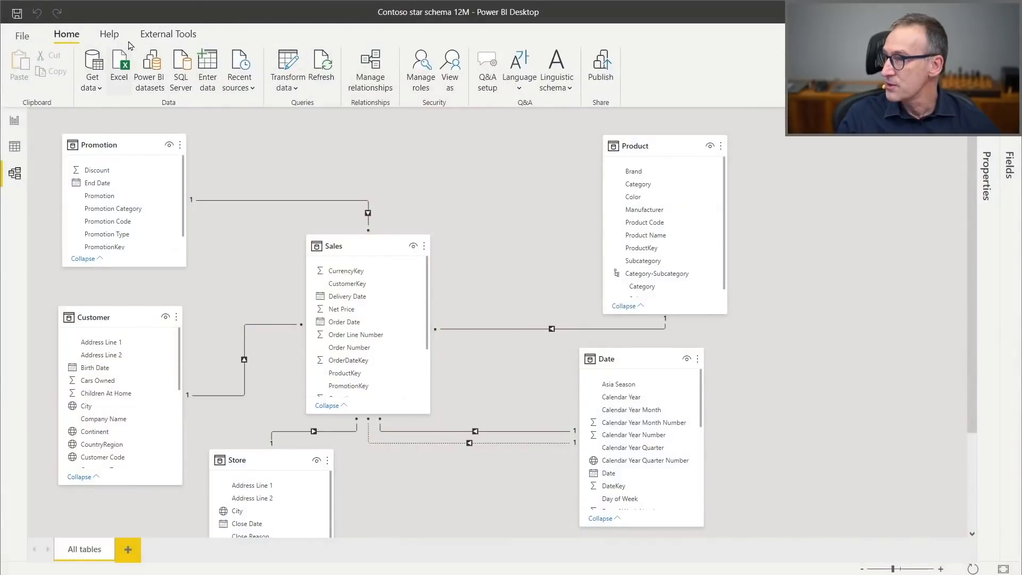
Launch DAX Studio on the Contoso model, load its VertiPaq Analyzer metrics and enlarge the metrics area
left_click(168, 34)
left_click(60, 66)
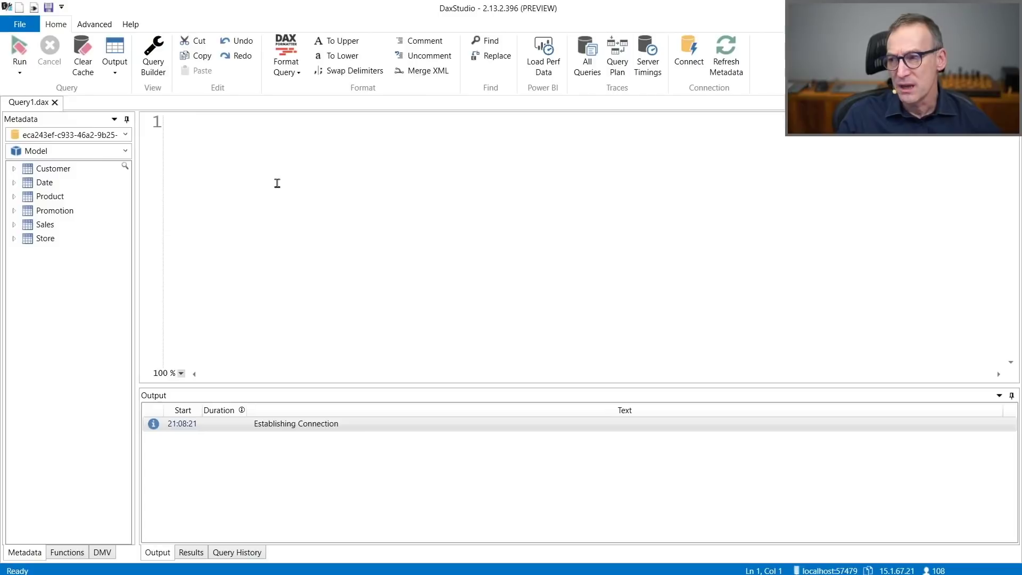
left_click(100, 24)
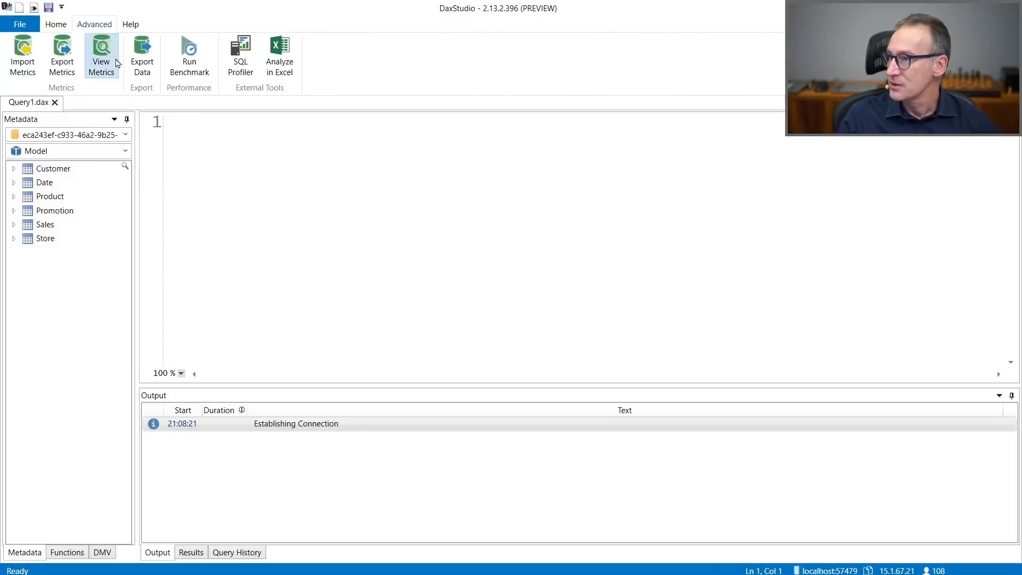
left_click(102, 59)
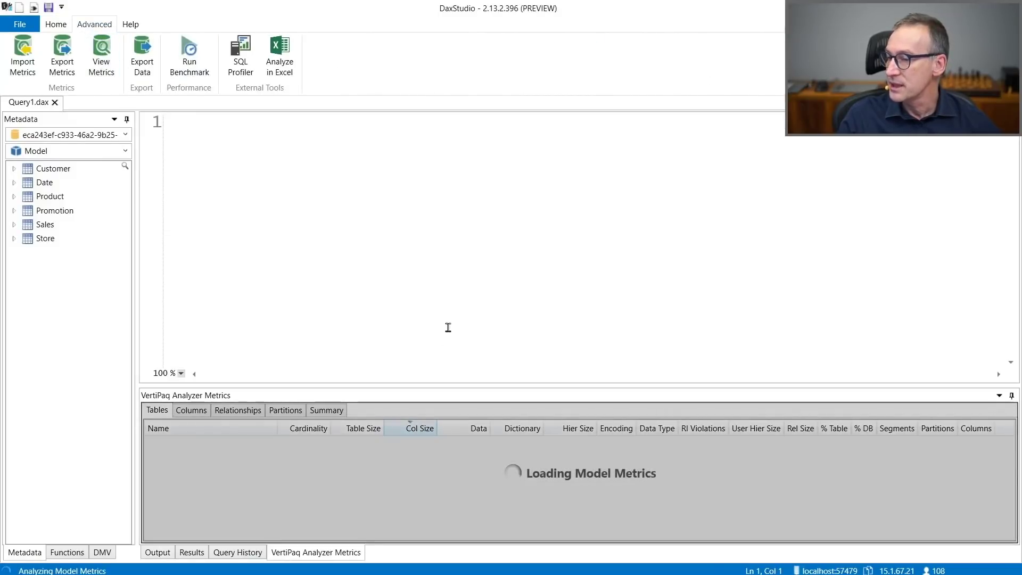
left_click_drag(435, 384, 441, 243)
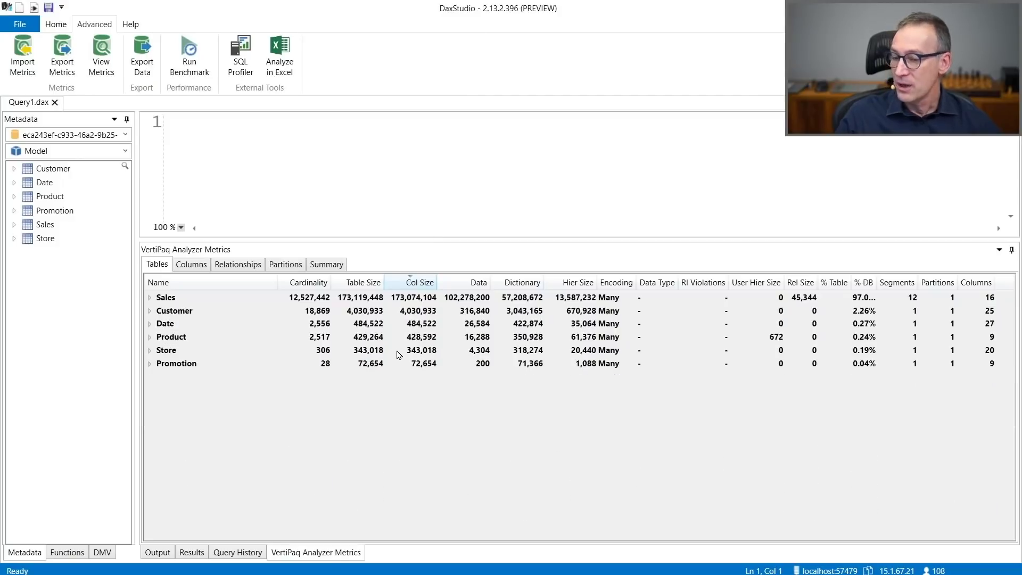
Enlarge the metrics text and expand the Sales table to examine the cardinality and size of its columns
scroll(401, 365, "up", 3)
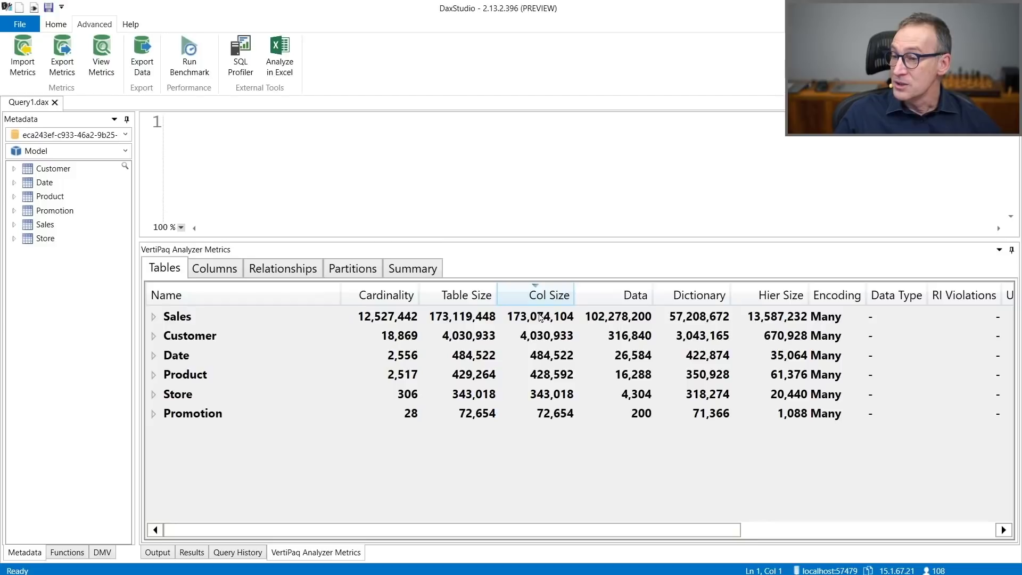
left_click(154, 317)
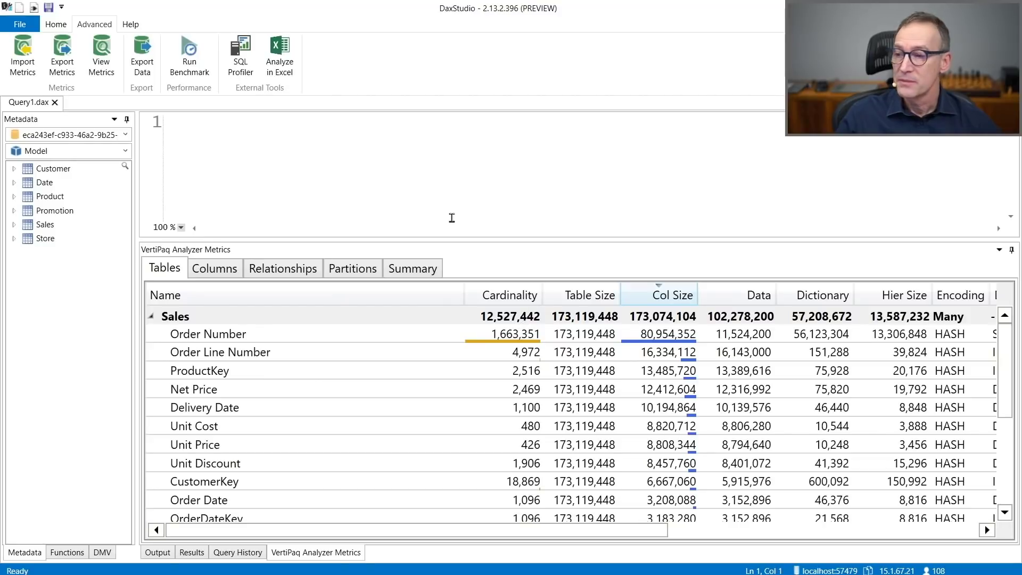
left_click(488, 203)
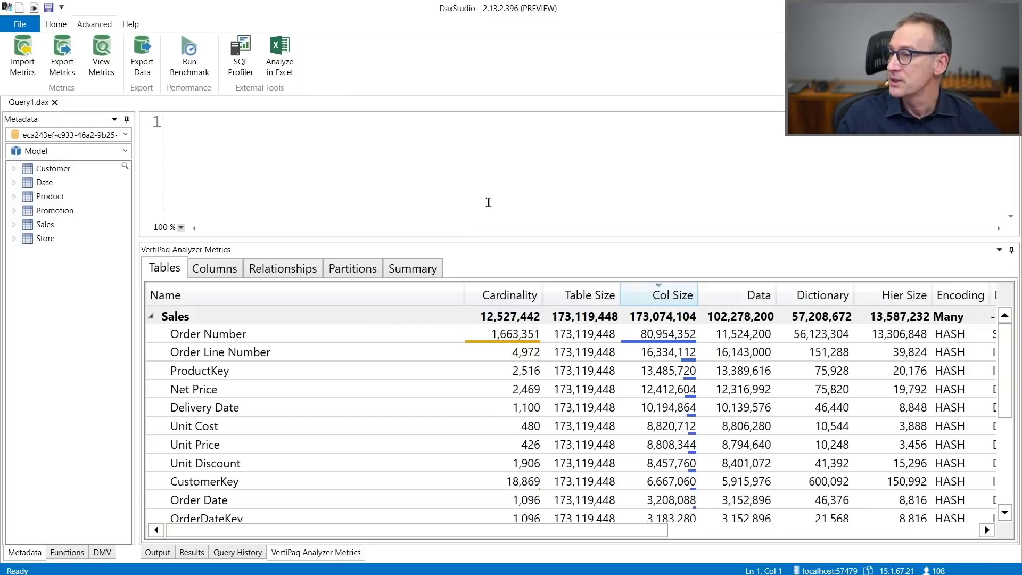
Export the model metrics as a VPAX file named "Contoso 12M base" in the C: drive's Temp folder
left_click(58, 59)
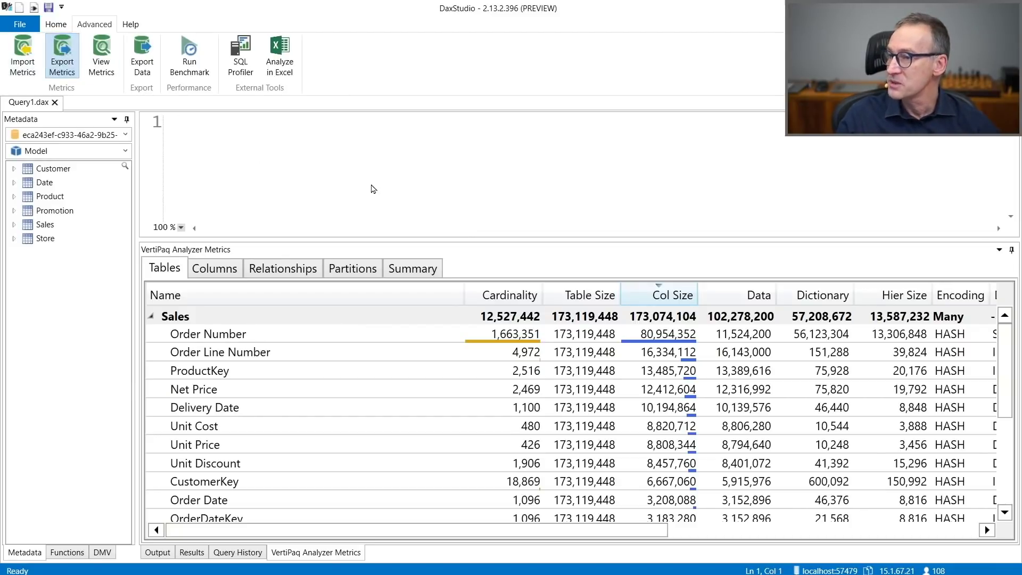
left_click_drag(311, 323, 72, 315)
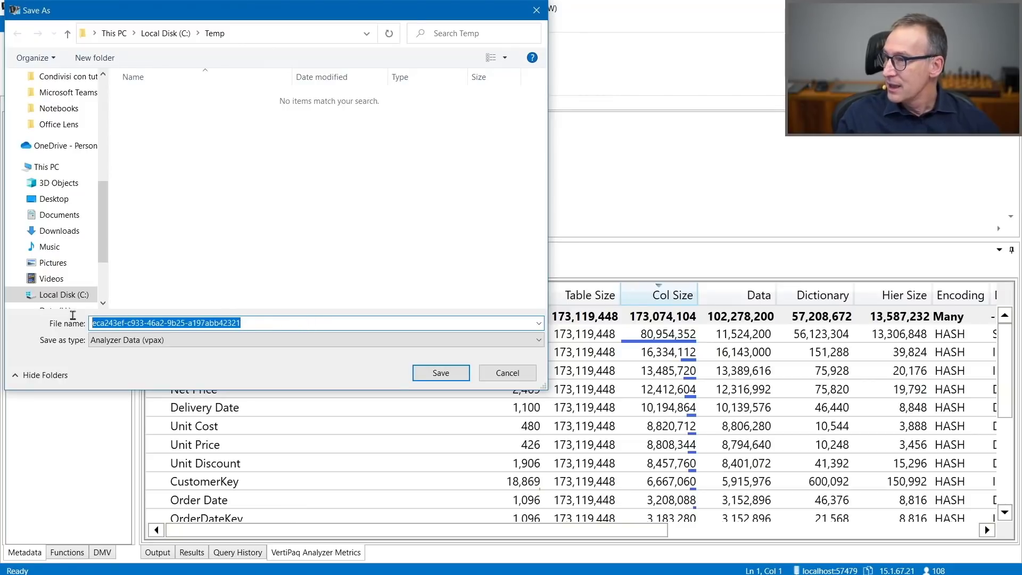
type("Con")
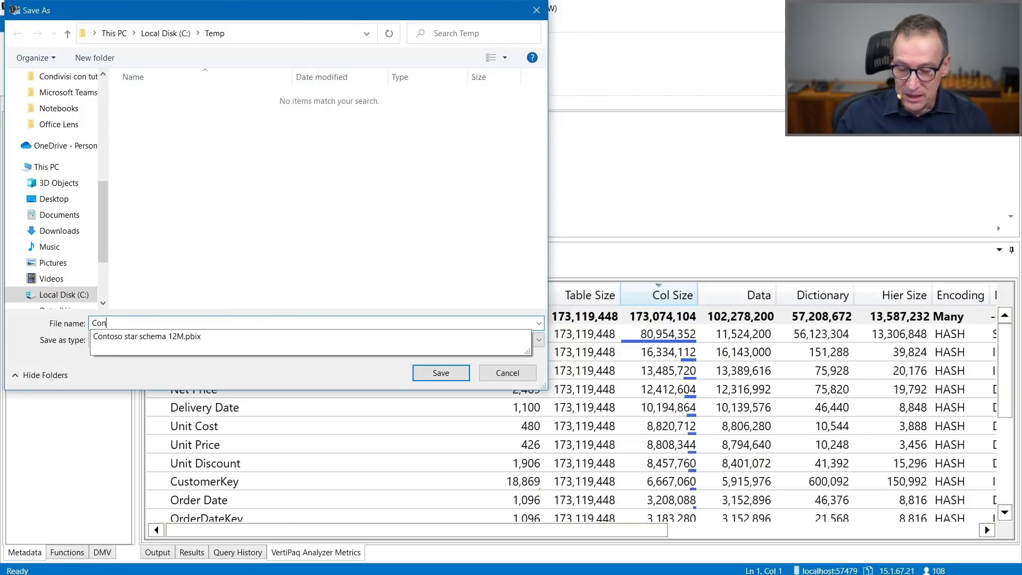
type("toso 12M")
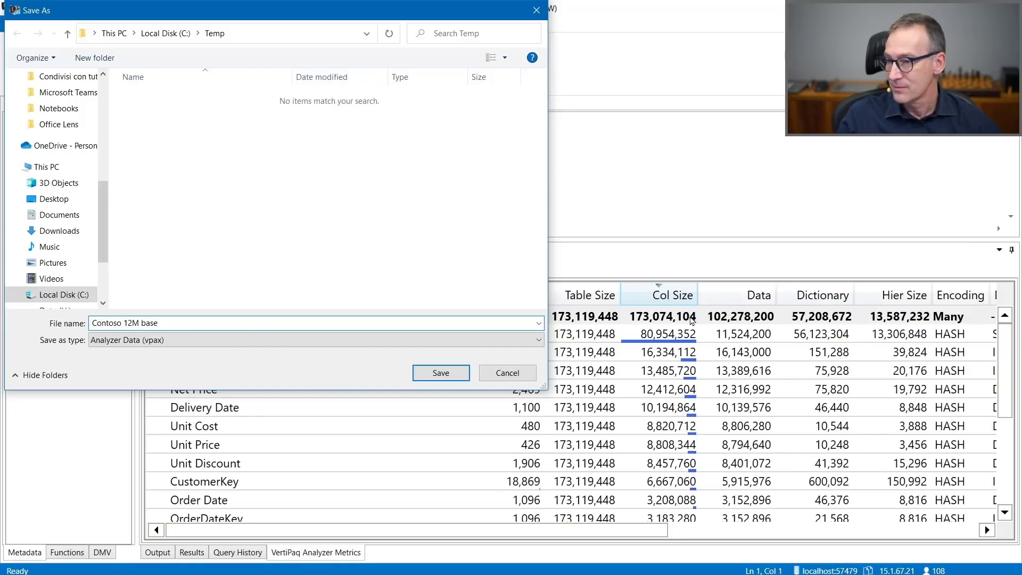
type(" base")
left_click(441, 373)
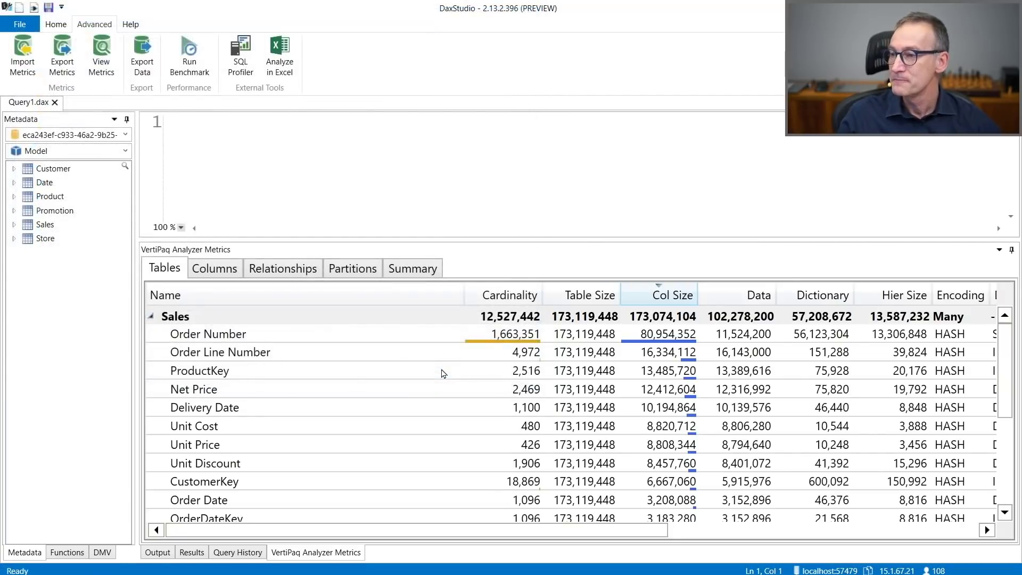
Switch back to Power BI Desktop and show the Sales table's data rows through to the Net Price column
double_click(701, 7)
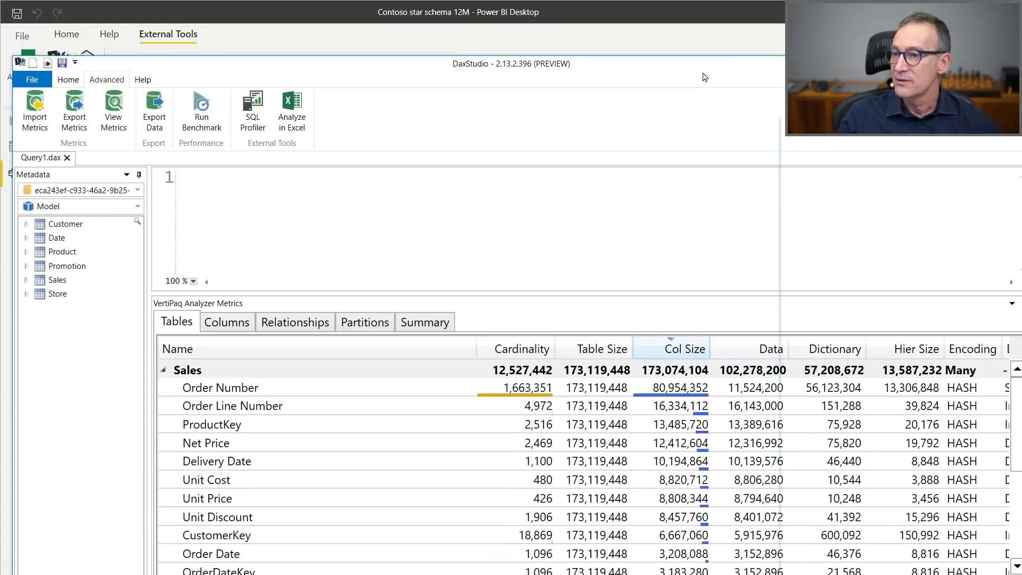
left_click(733, 8)
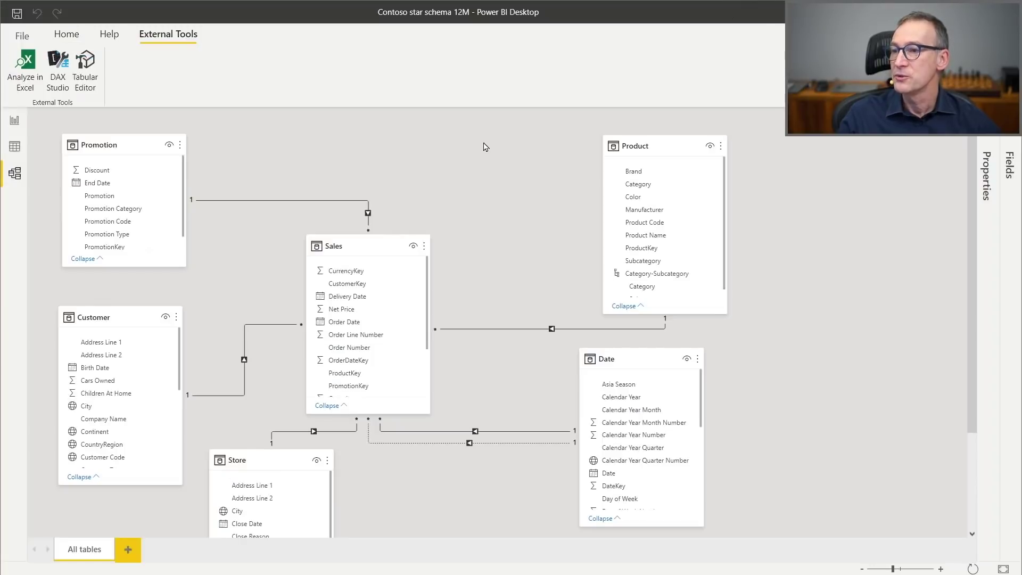
left_click(14, 122)
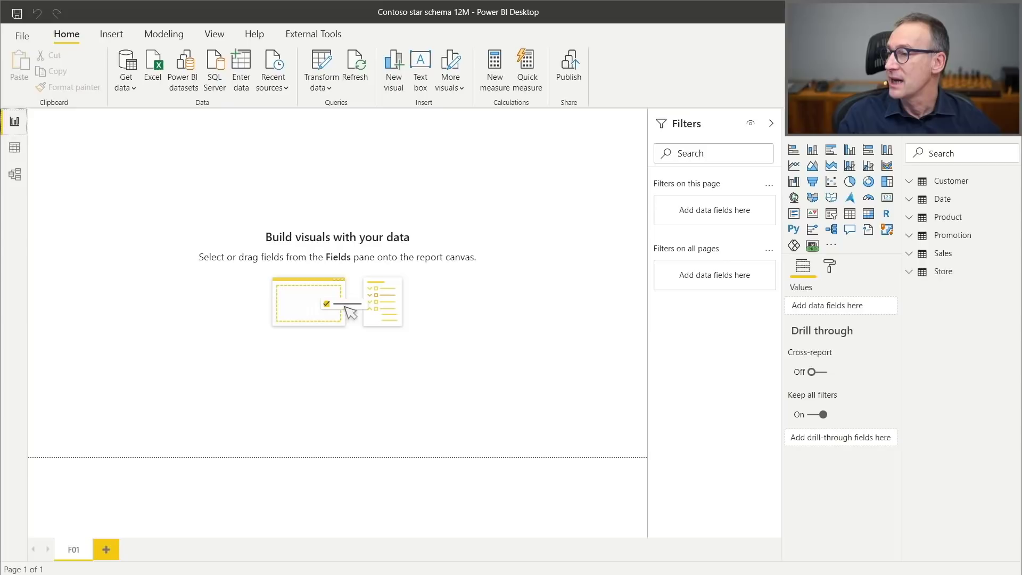
left_click(13, 148)
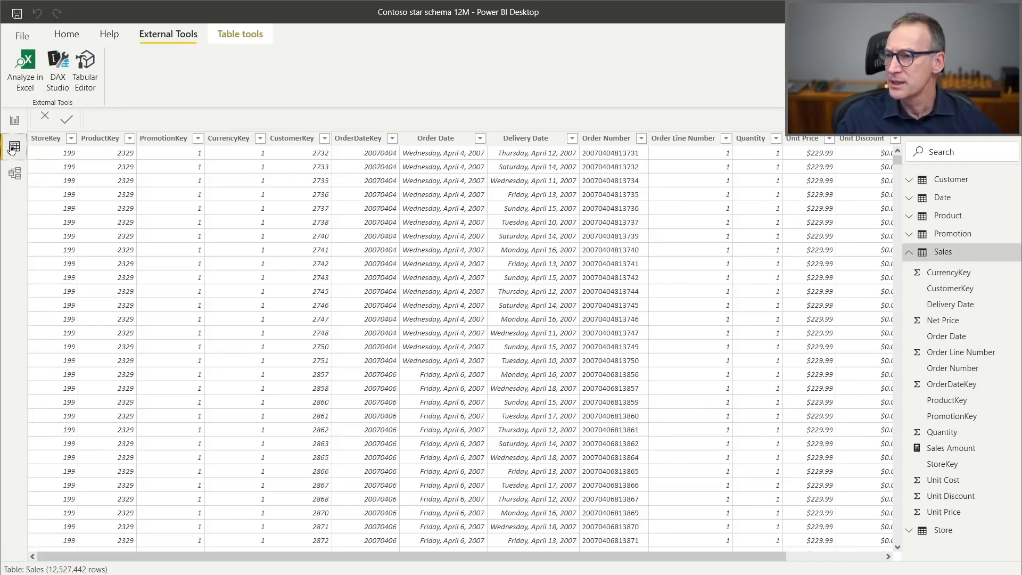
left_click_drag(701, 559, 855, 543)
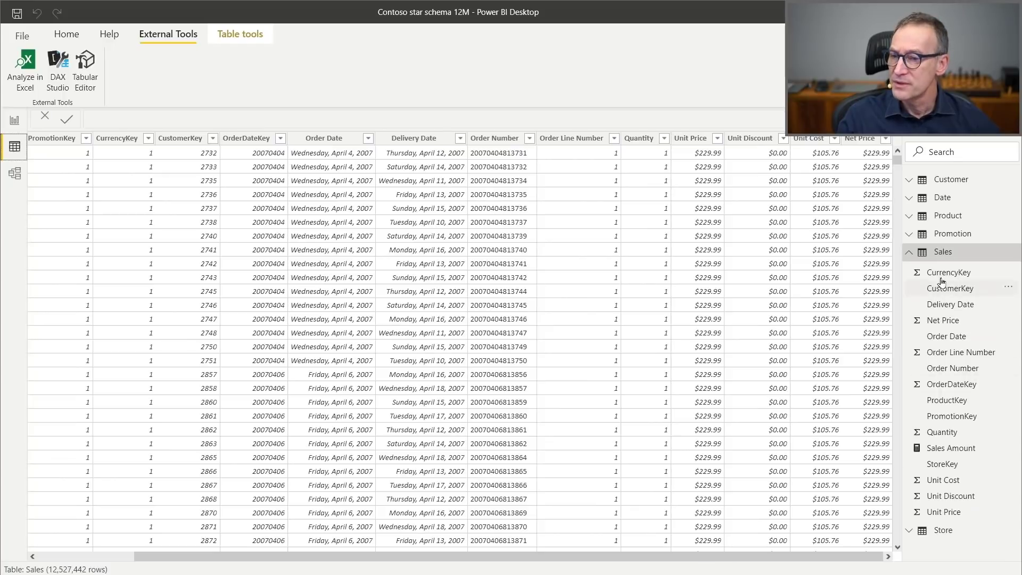
right_click(943, 252)
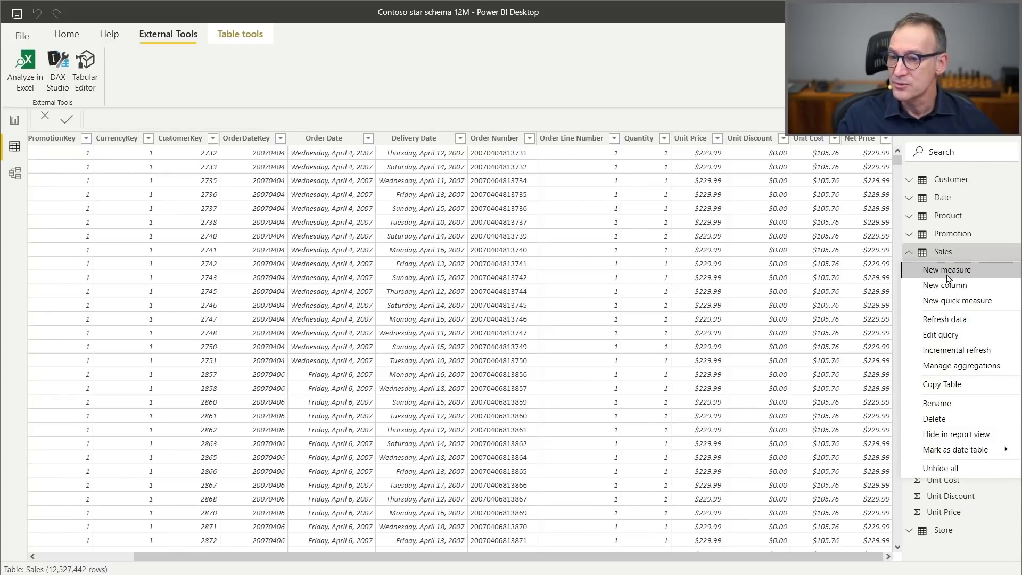
left_click(946, 284)
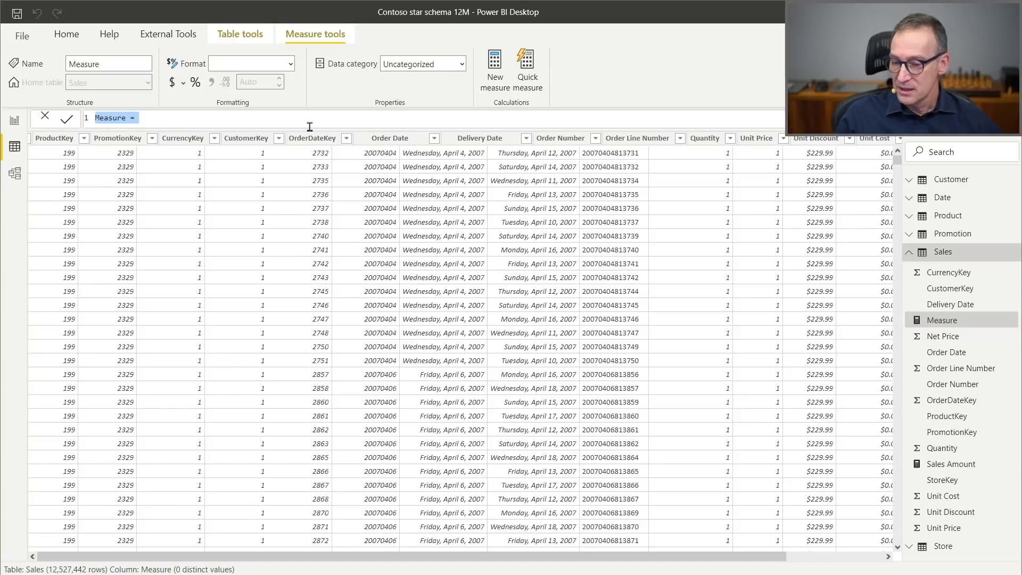
scroll(309, 127, "up", 4)
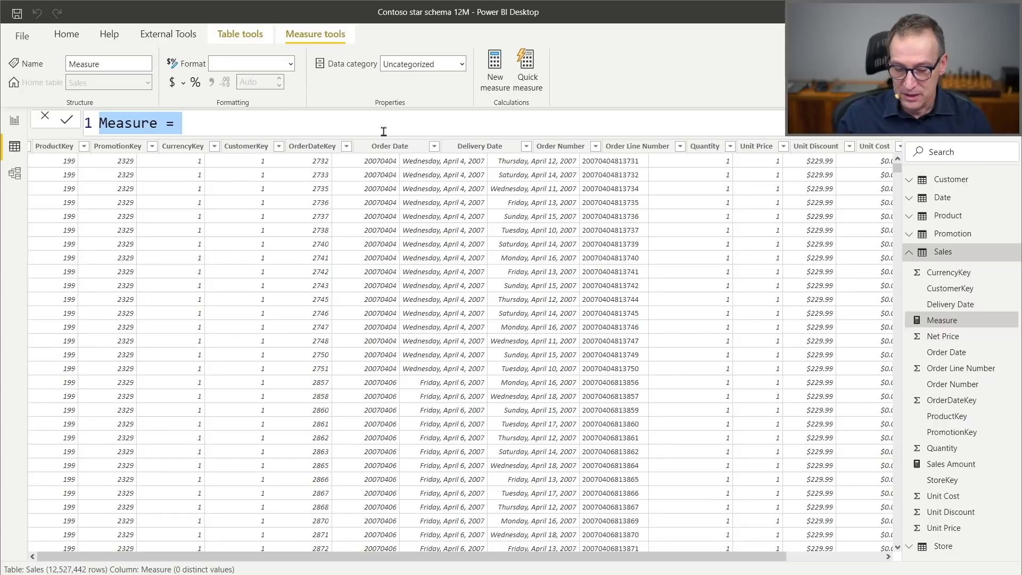
type("Price Range")
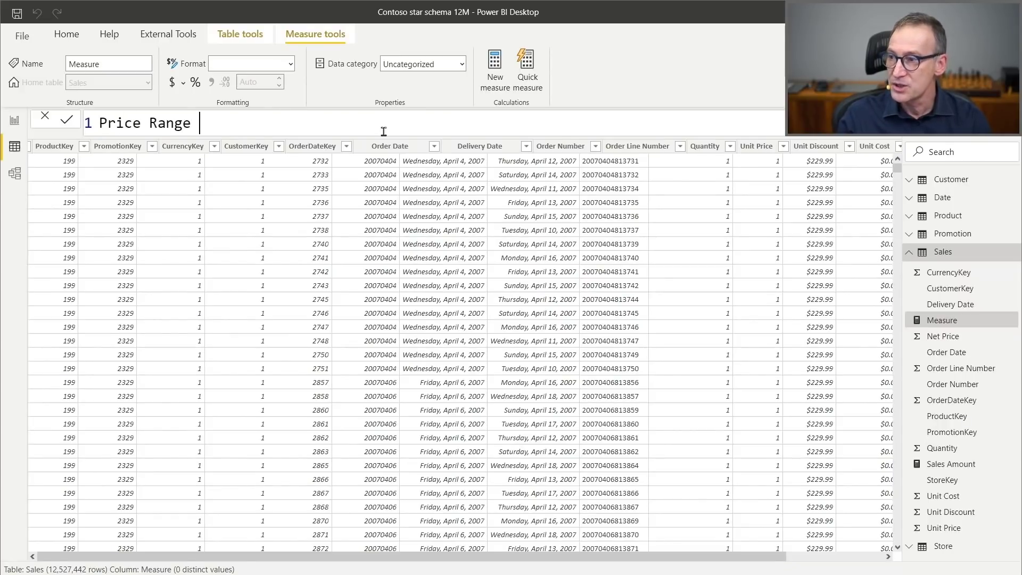
key("shift+Return")
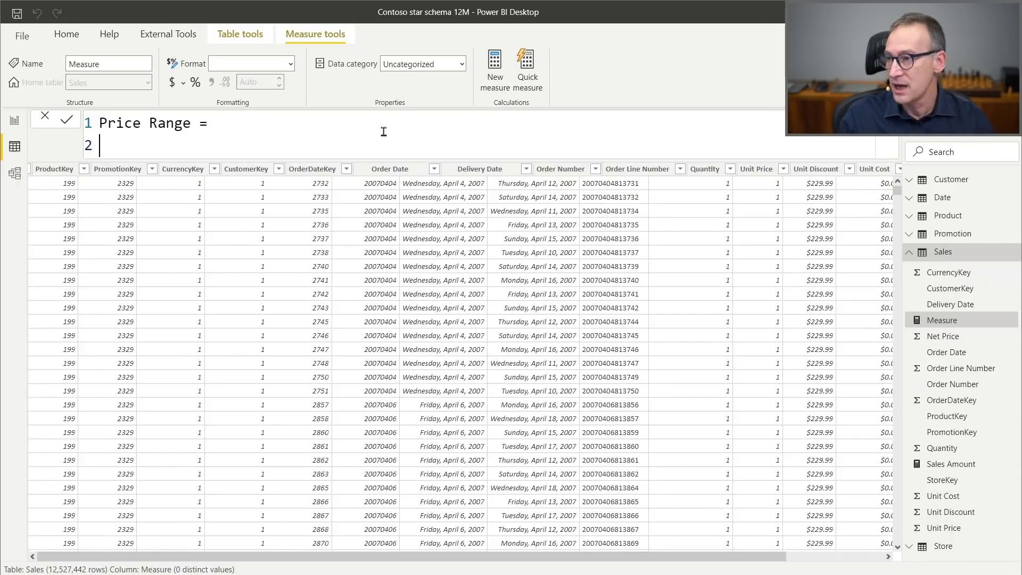
type("SWI")
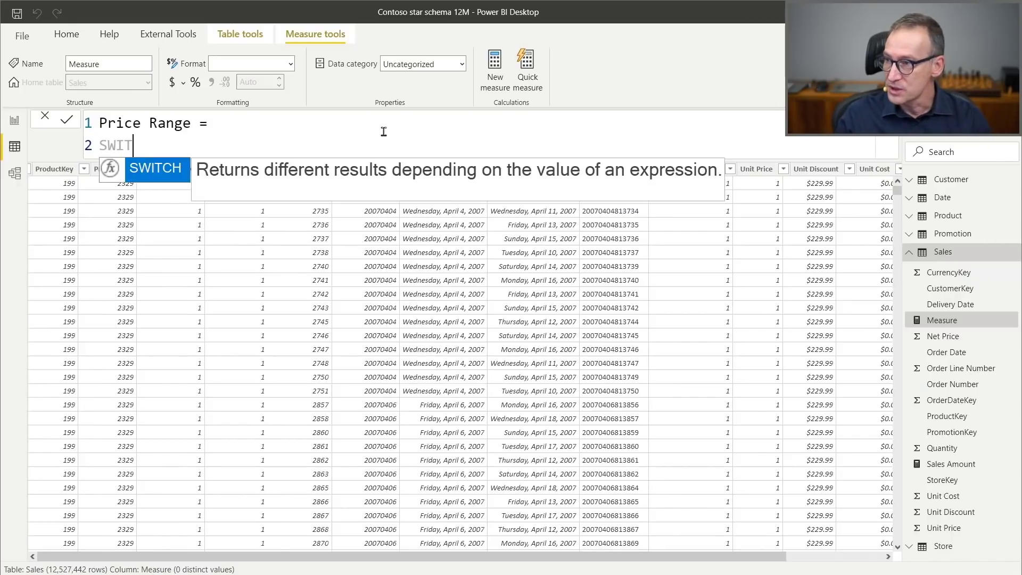
type("T")
key("Tab")
key("shift+Return")
type("TRUE (),")
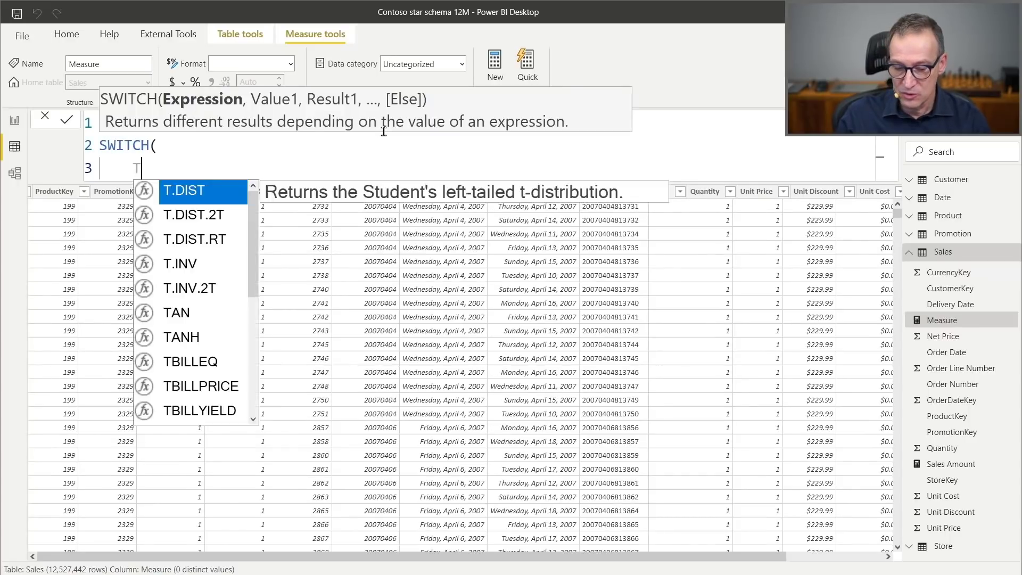
key("shift+Return")
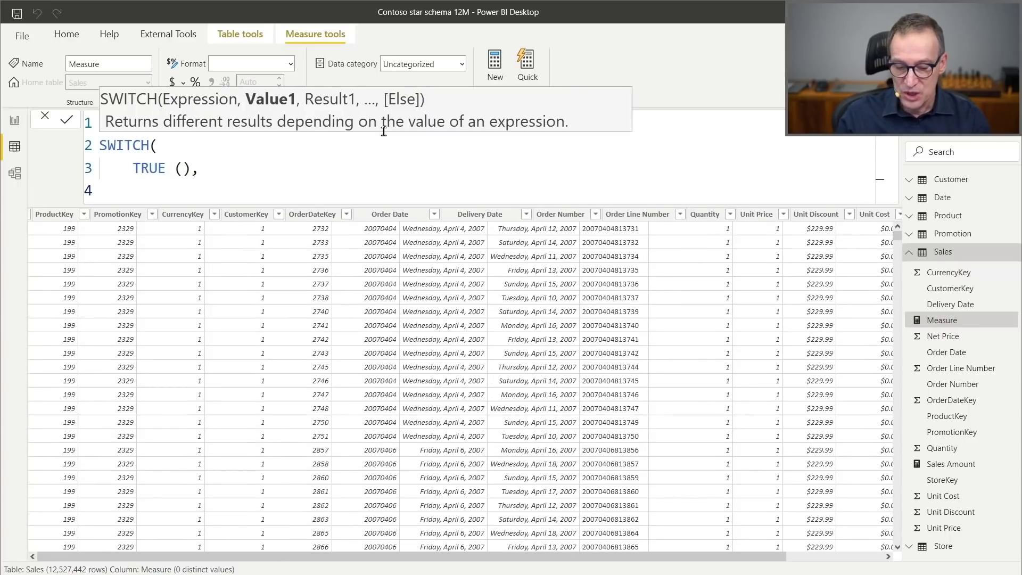
type("Net")
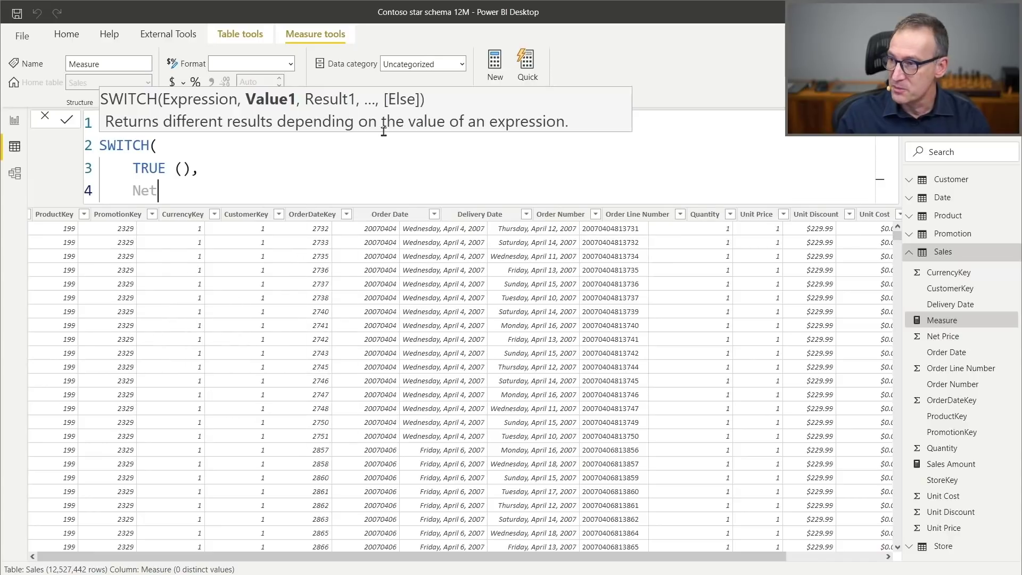
key("BackSpace")
key("BackSpace")
key("BackSpace")
type("Sal")
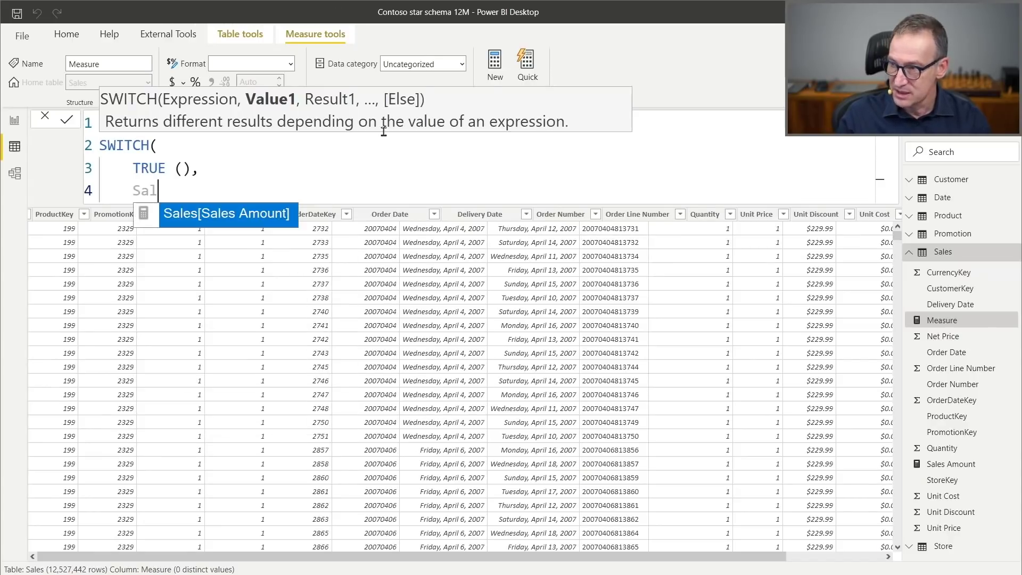
type("es[Ne")
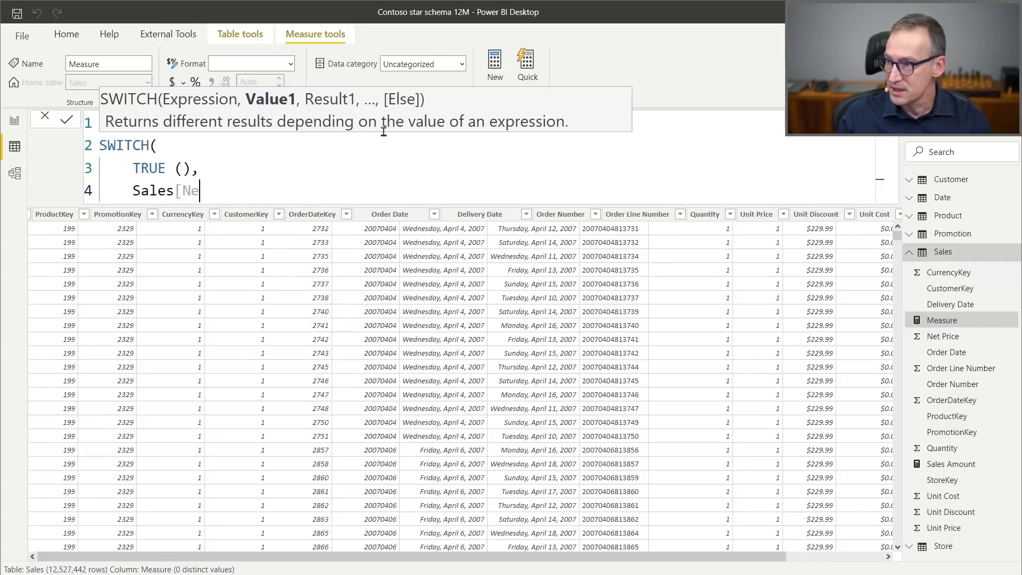
key("BackSpace")
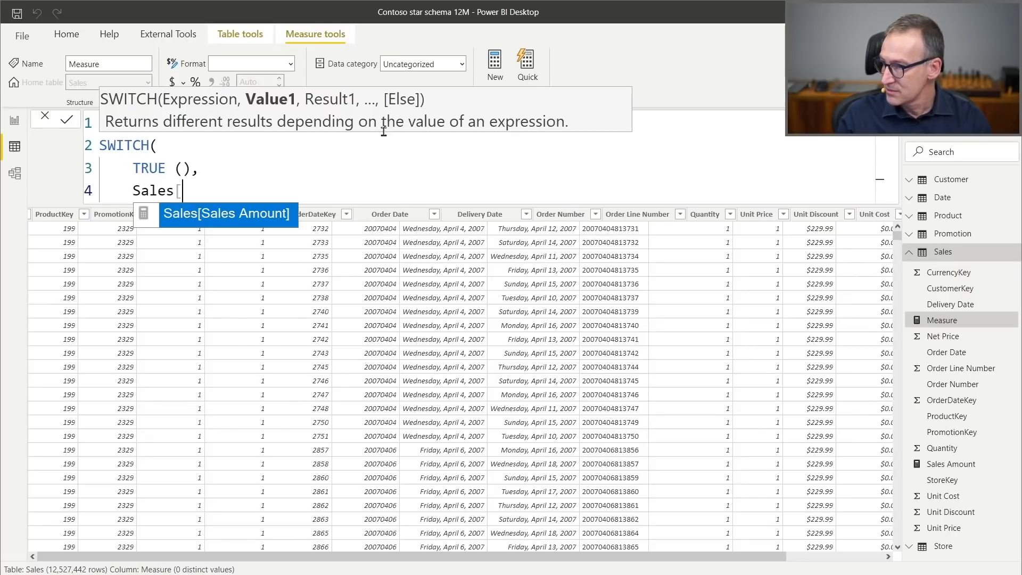
type("Uni")
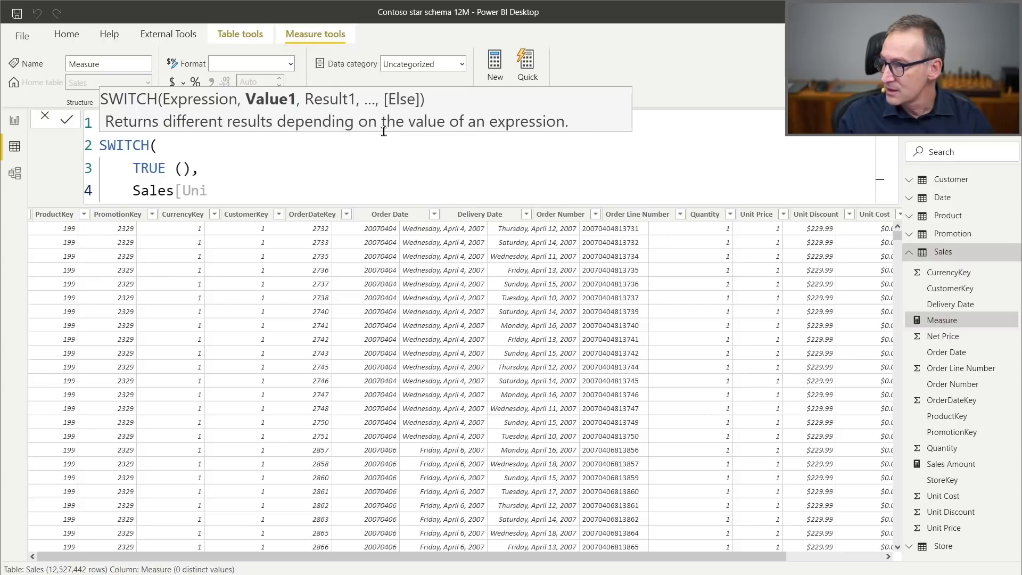
key("BackSpace")
key("BackSpace")
key("BackSpace")
key("ctrl+shift+Left")
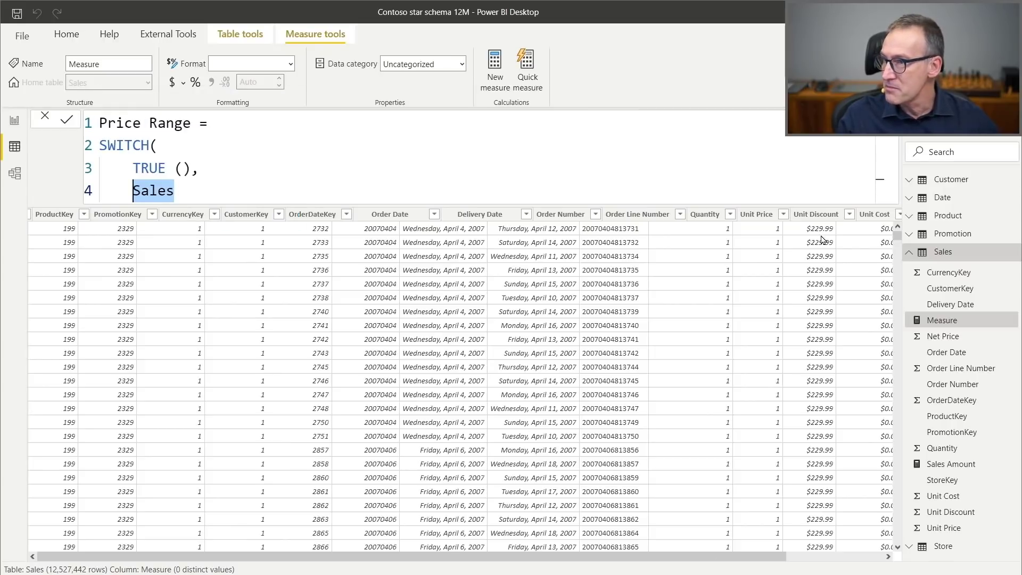
left_click(520, 148)
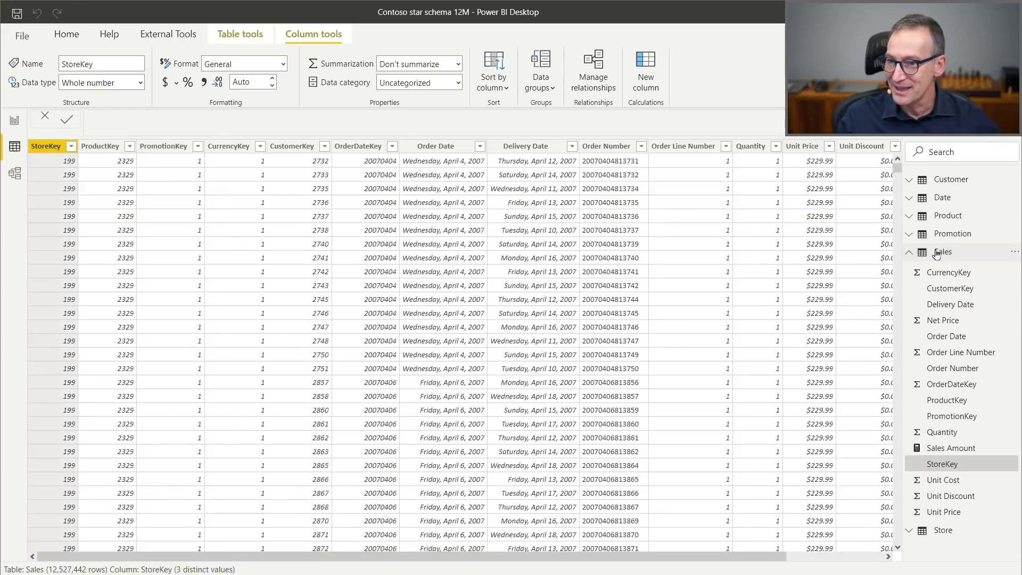
Add a calculated column named Price Range to the Sales table and begin its formula with SWITCH( TRUE (),
right_click(938, 252)
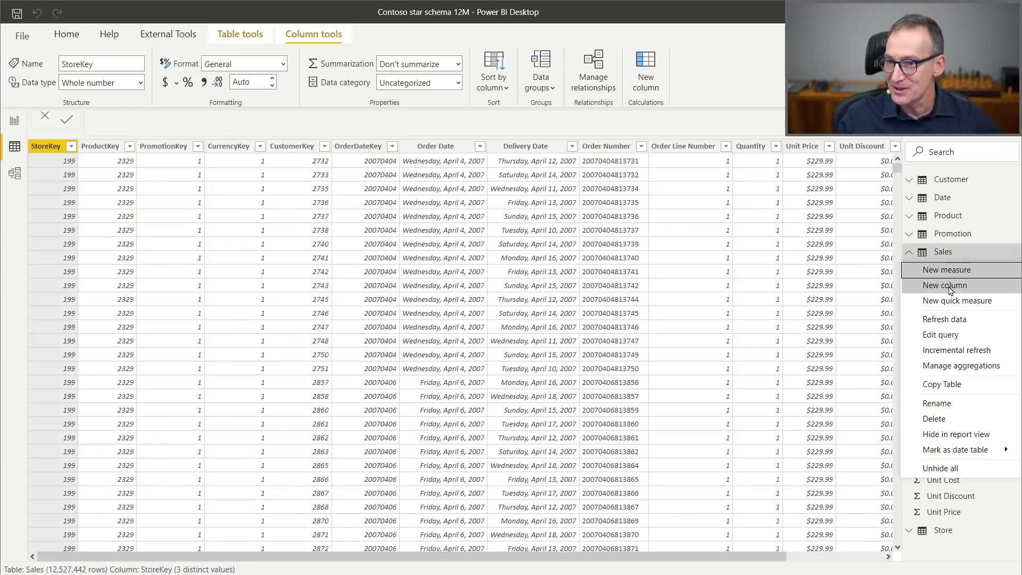
left_click(949, 287)
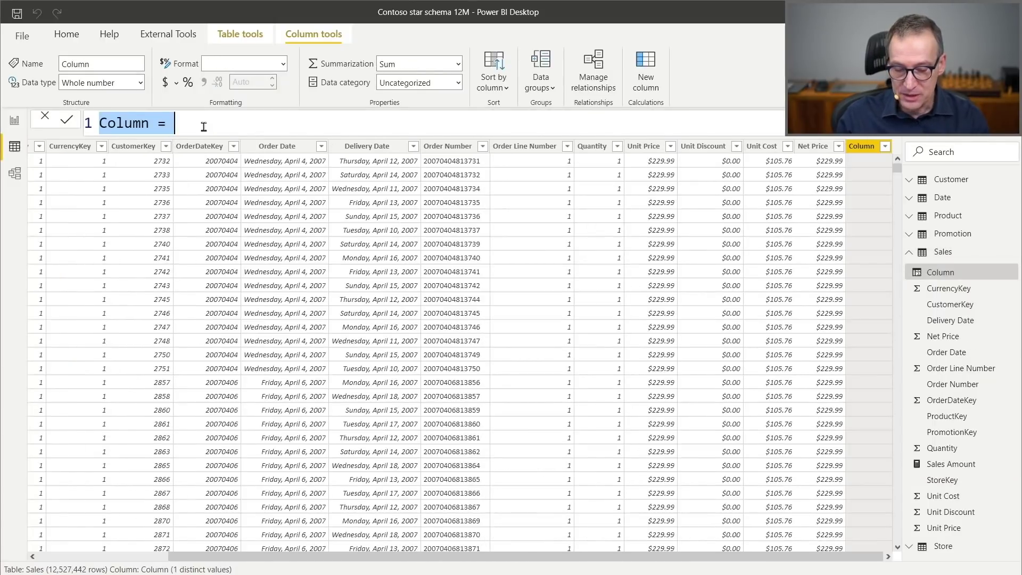
type("Price Range =")
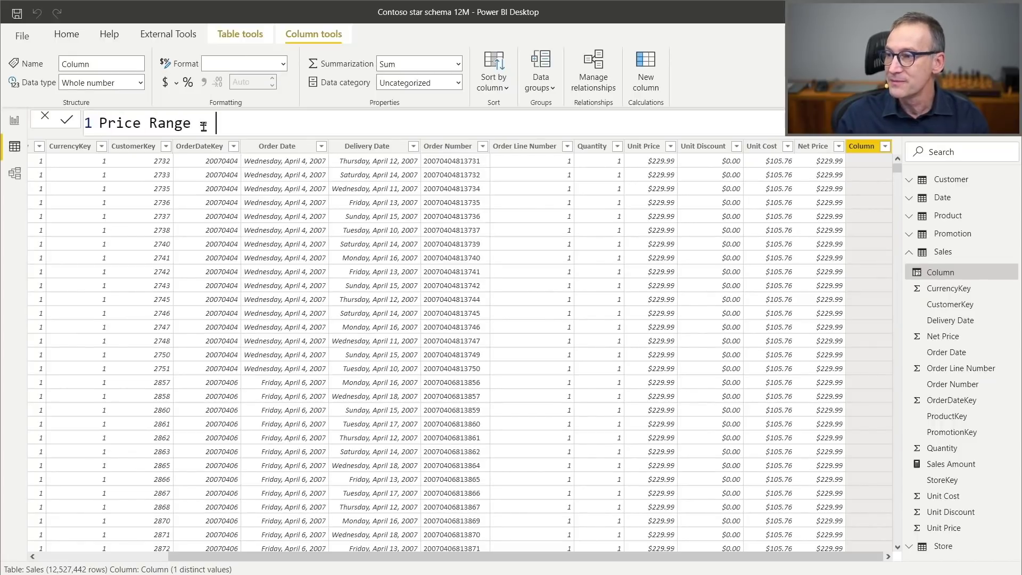
key("shift+Return")
type("SW")
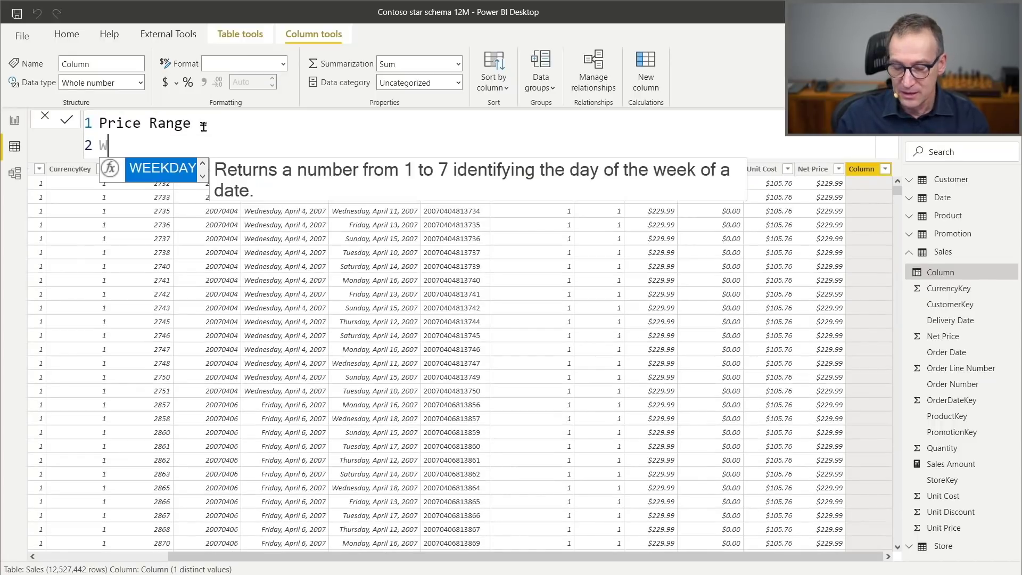
key("Tab")
key("shift+Return")
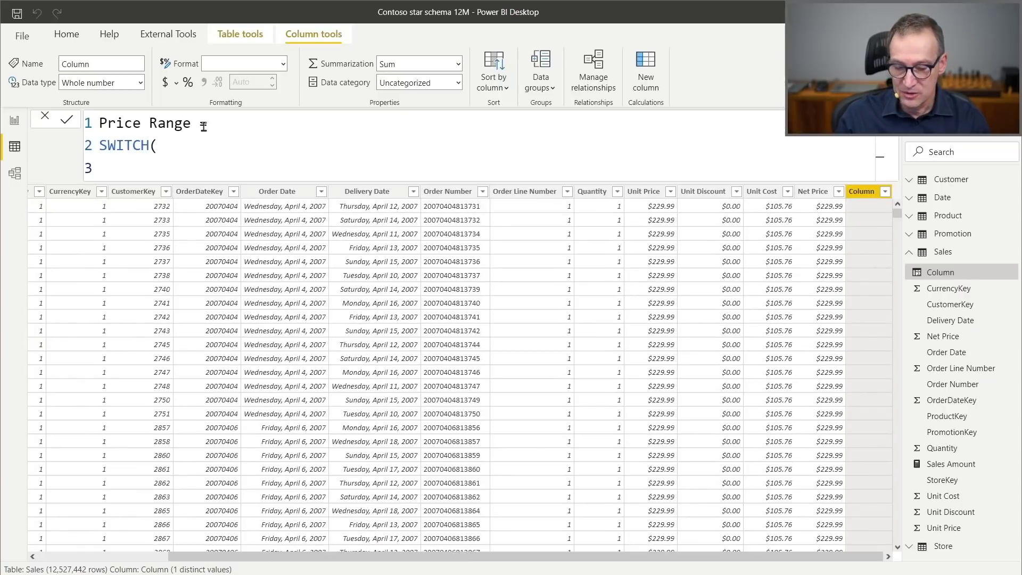
type("R")
key("BackSpace")
type("TRU")
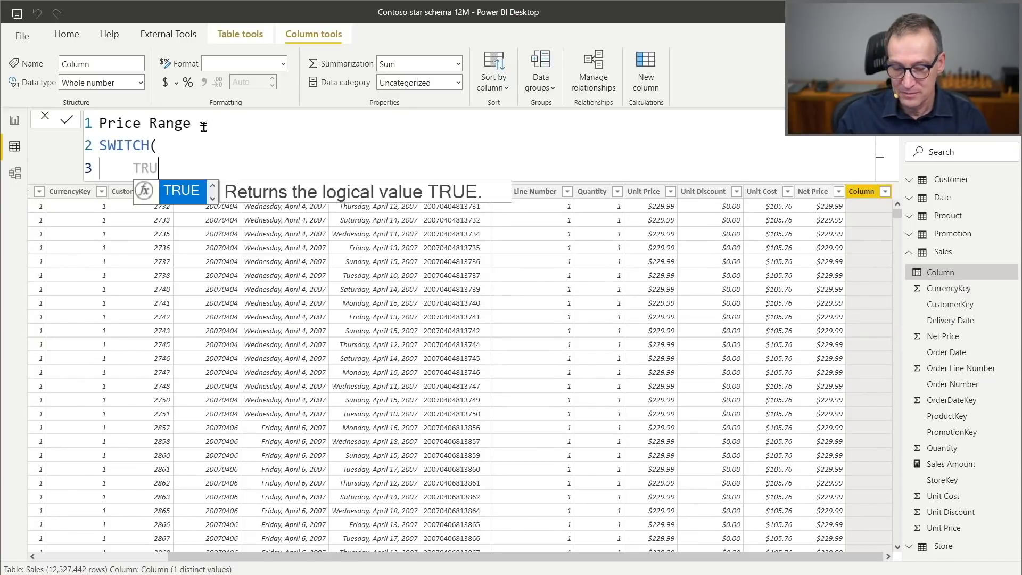
key("Tab")
type("),")
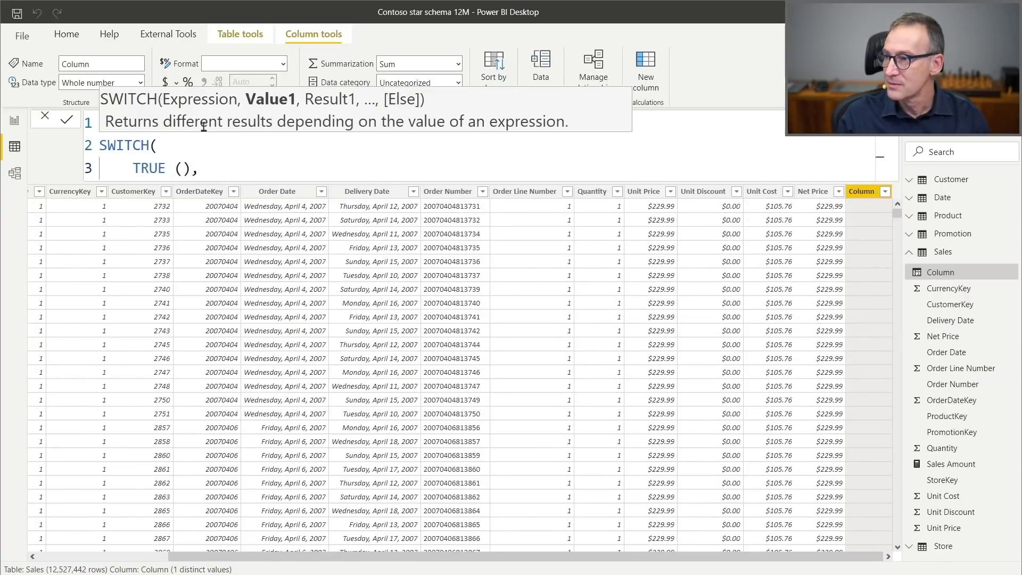
Add a SWITCH condition that returns "LOW" when Sales[Net Price] <= 100
key("shift+Return")
type("Net")
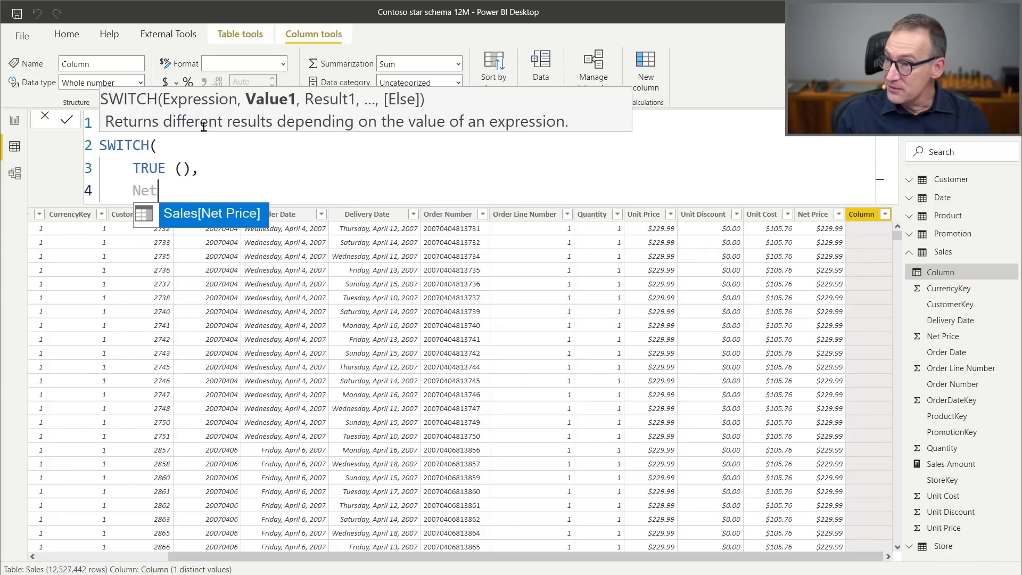
key("Tab")
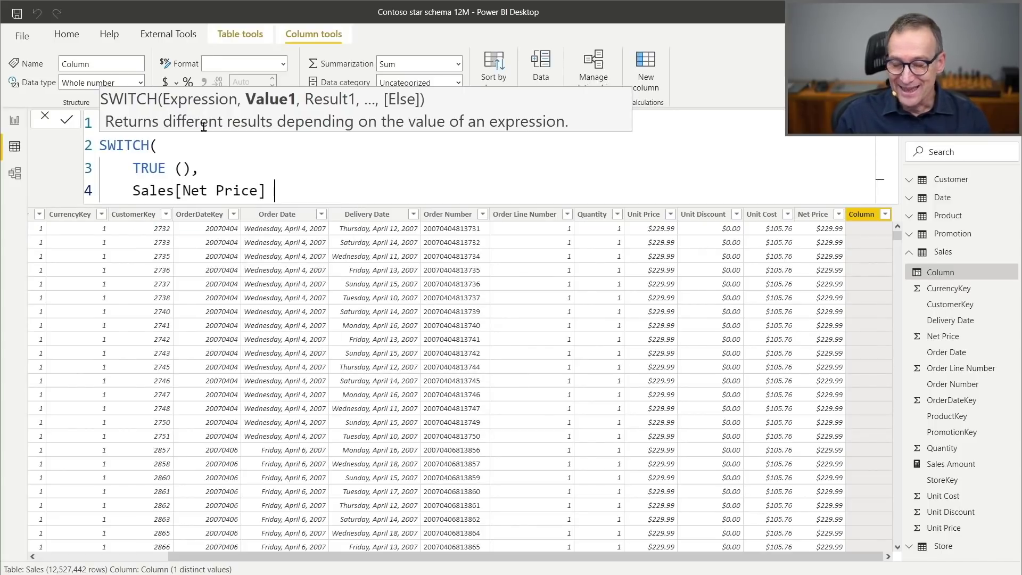
type("<= 100, \"")
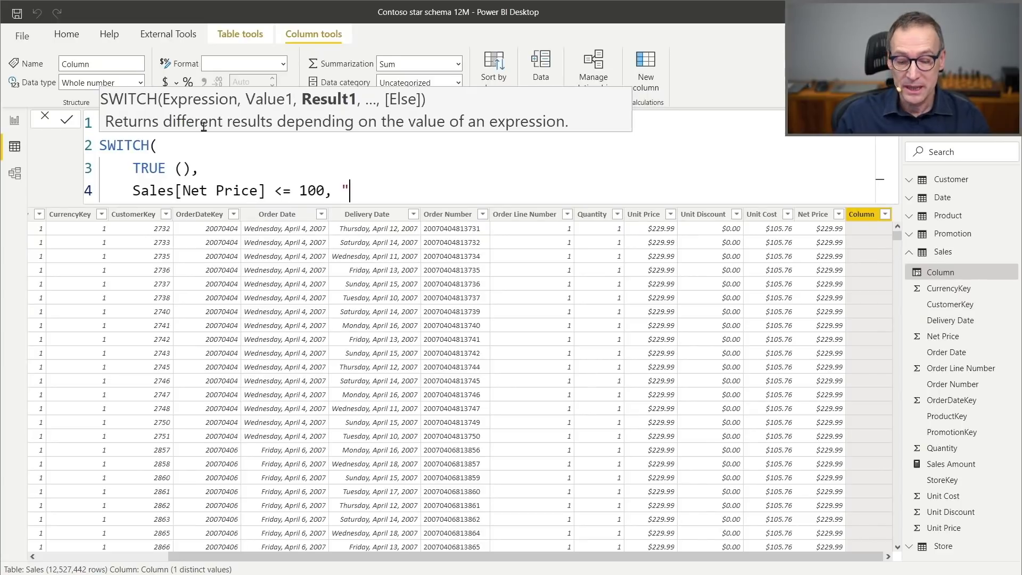
type("LOW\",")
key("shift+Return")
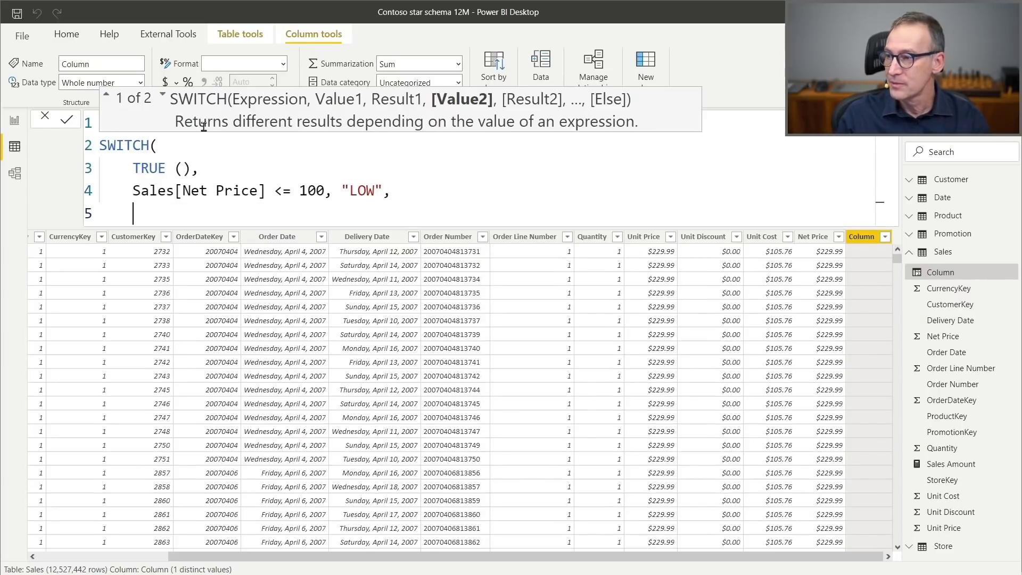
Add a second SWITCH condition that returns "MEDIUM" when Sales[Net Price] <= 1000
type("Sales")
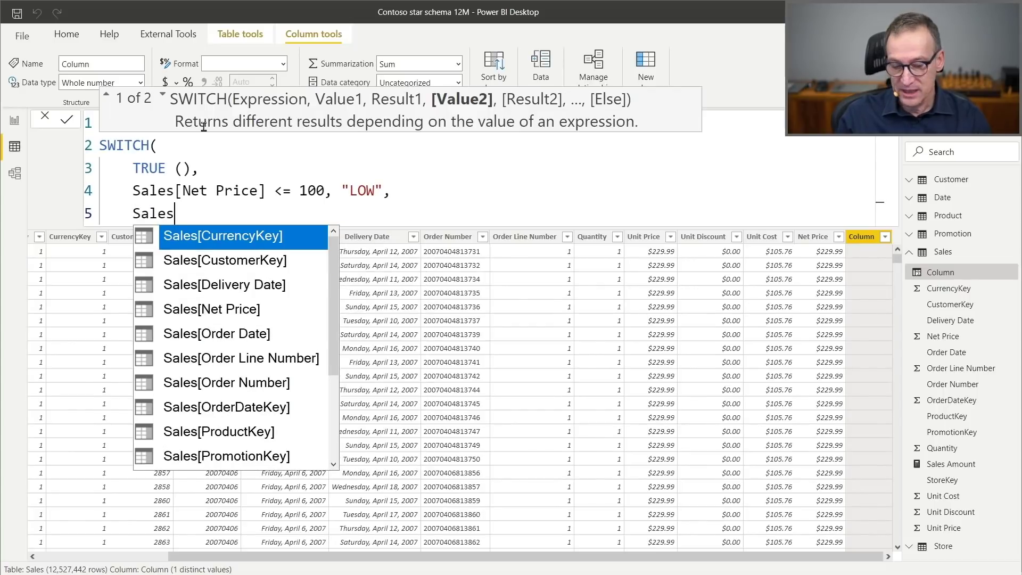
type("[Net")
key("Tab")
type("<= ")
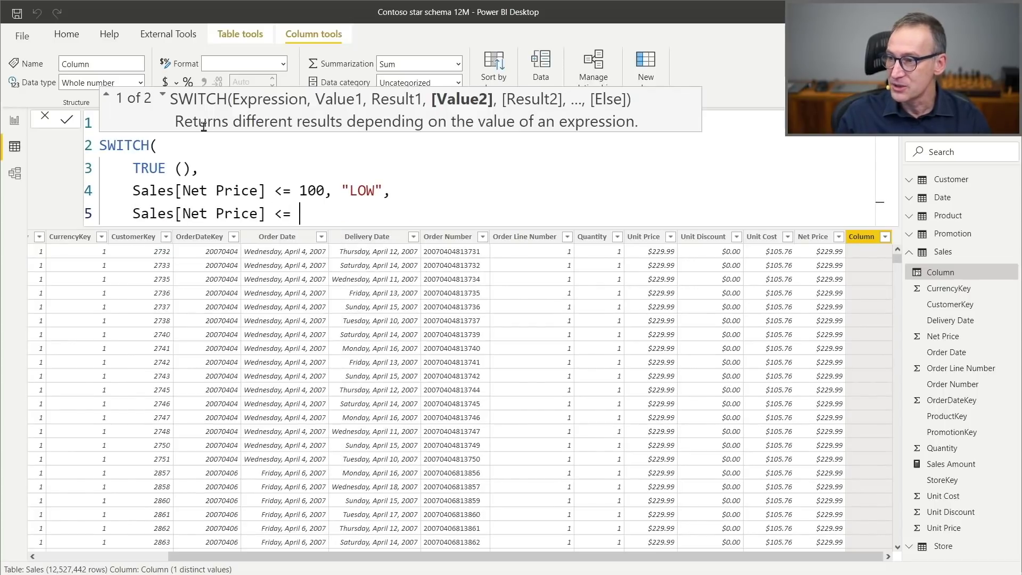
type("1000, \"")
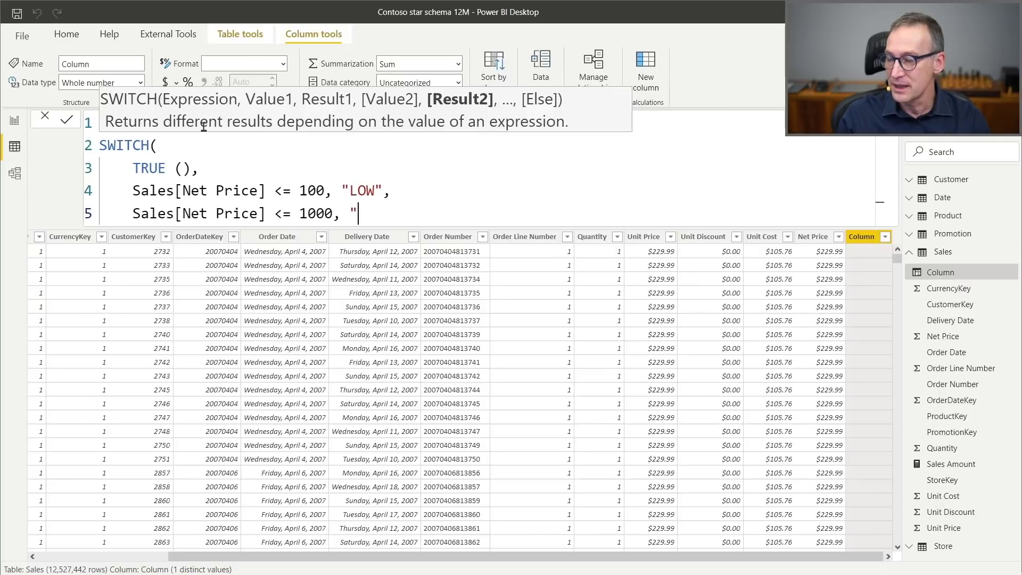
type("MEDIUM\",")
key("shift+Return")
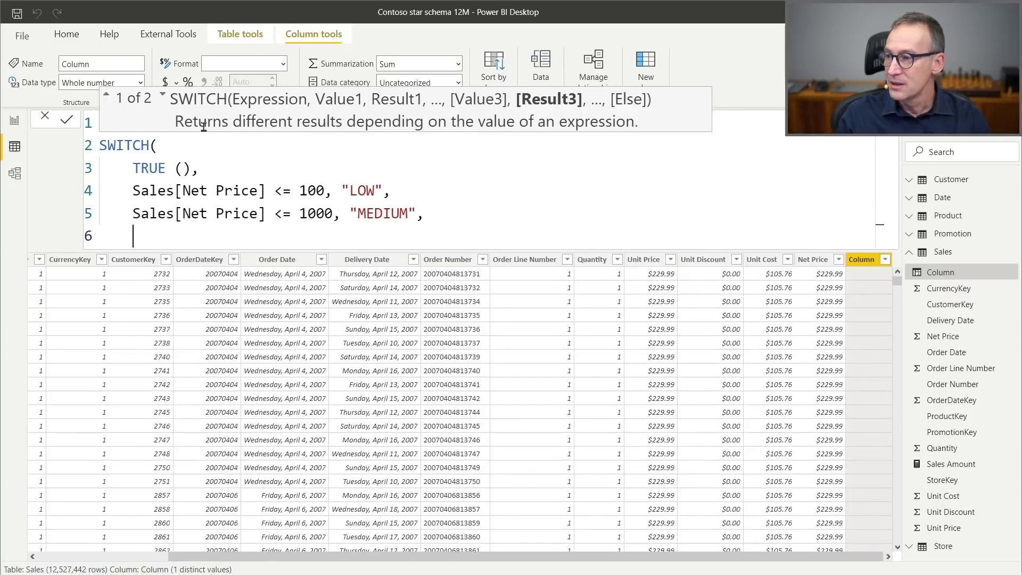
Complete the SWITCH formula with "HIGH" as the default result, commit it and check the distinct values of Price Range
type("H")
key("BackSpace")
type("\"HIGH")
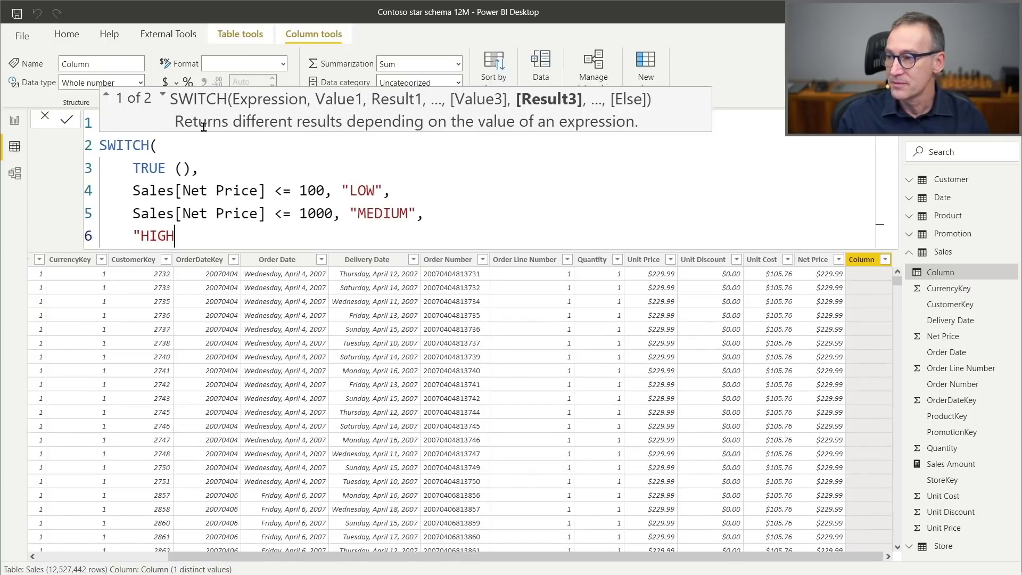
type("\"")
key("shift+Return")
key("BackSpace")
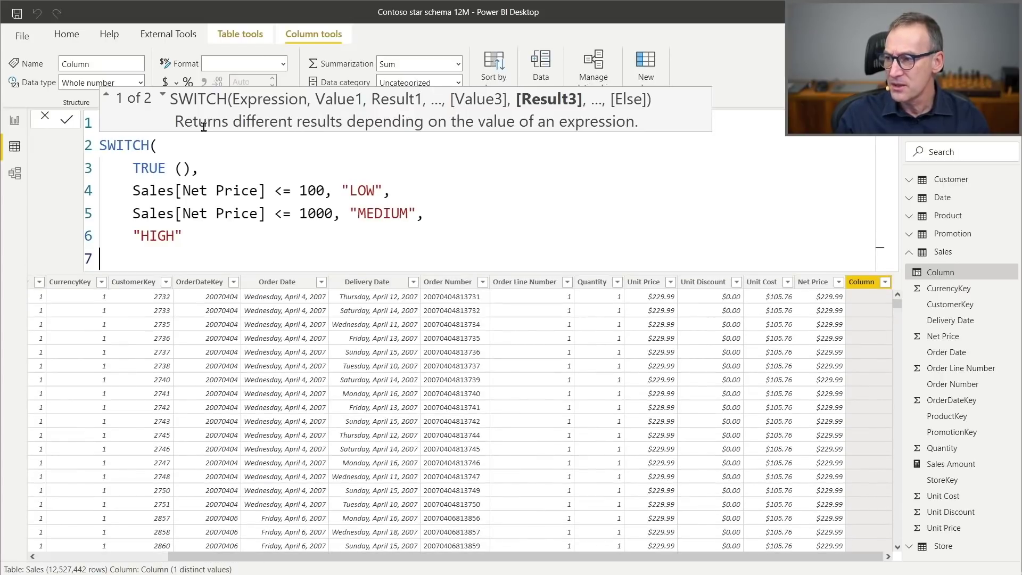
type(")")
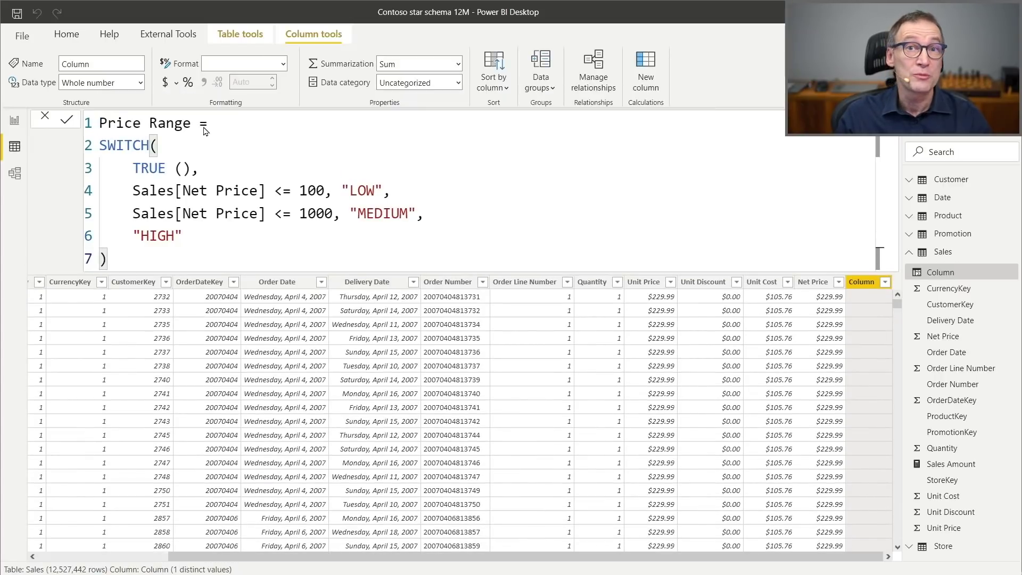
key("Return")
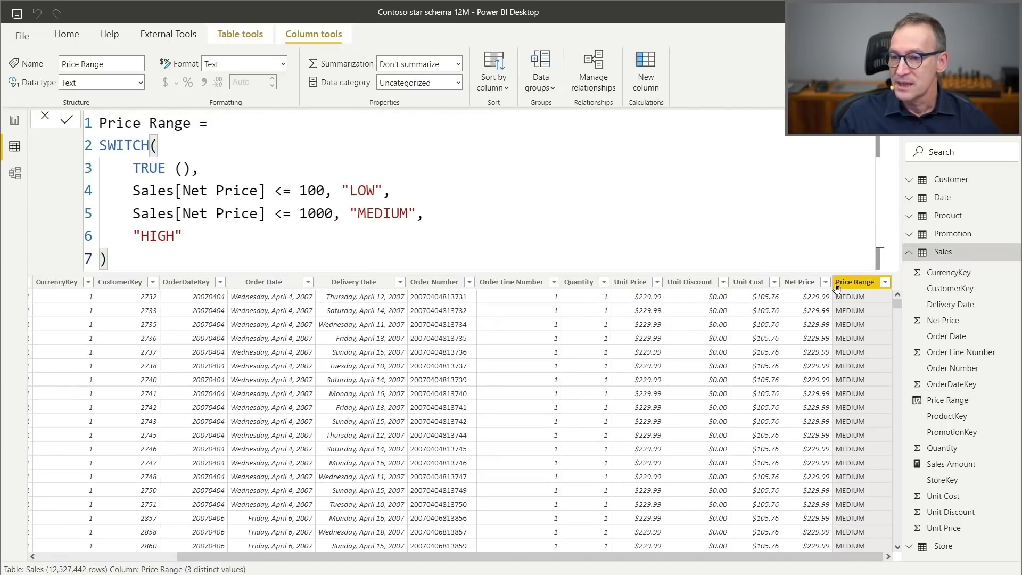
left_click(885, 282)
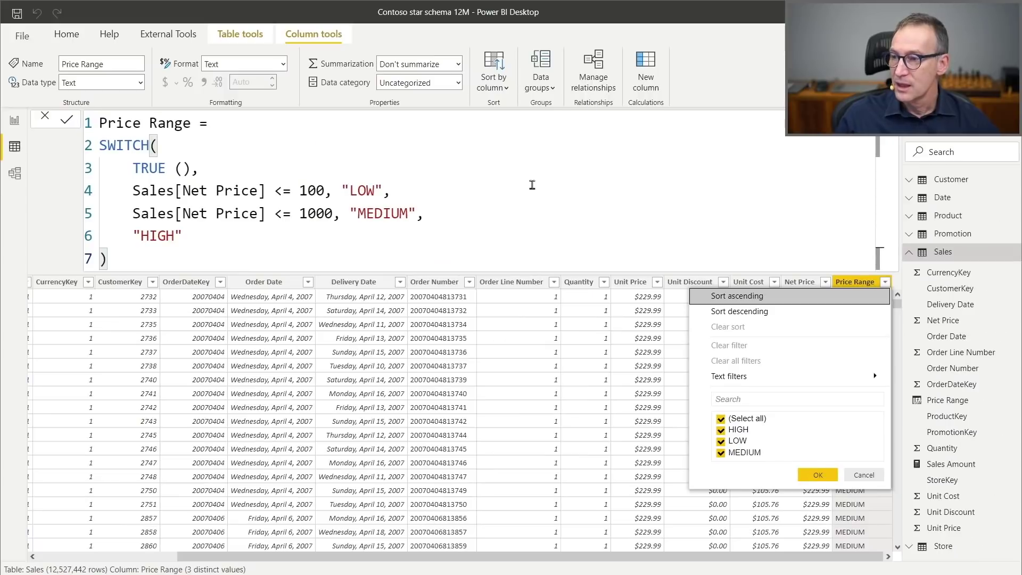
left_click(532, 185)
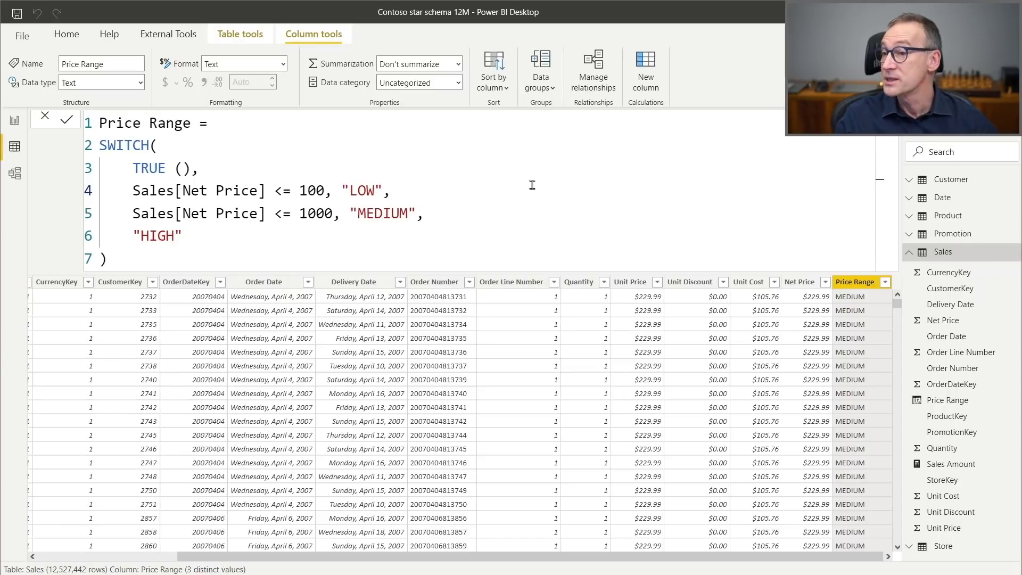
Switch to DAX Studio and load the model's current VertiPaq Analyzer metrics in a new query document with an enlarged metrics area
mouse_move(305, 567)
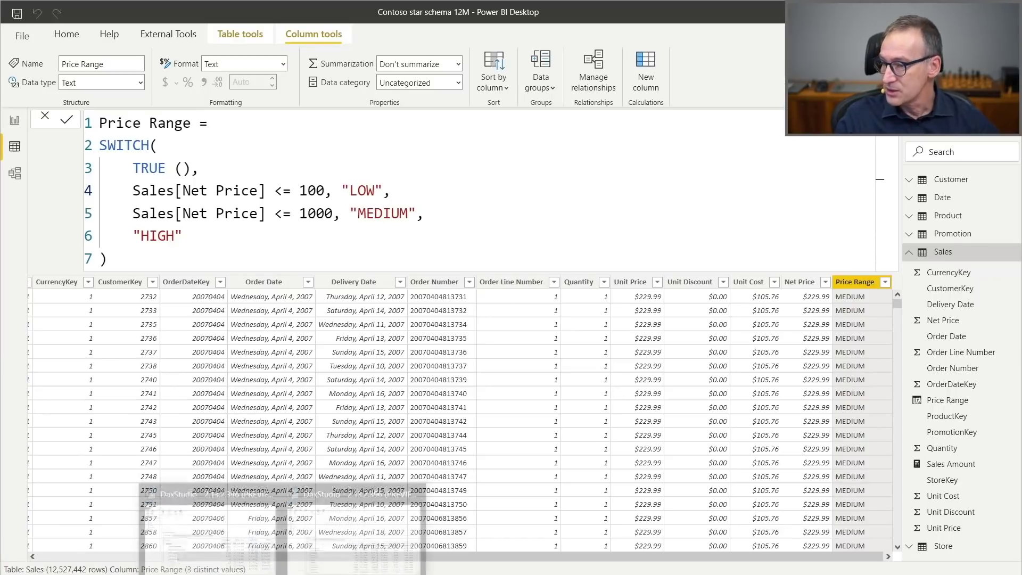
left_click(335, 543)
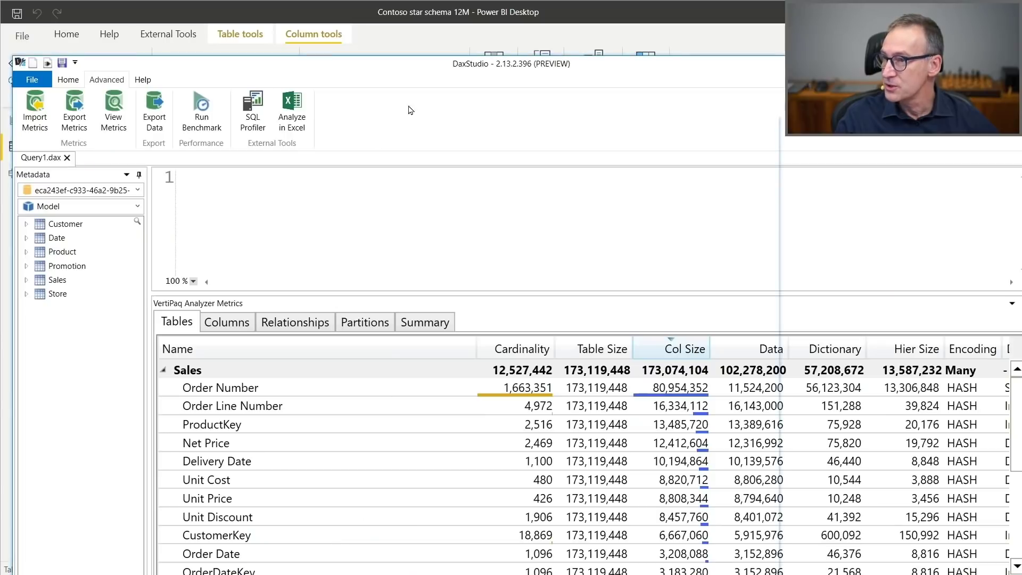
double_click(417, 73)
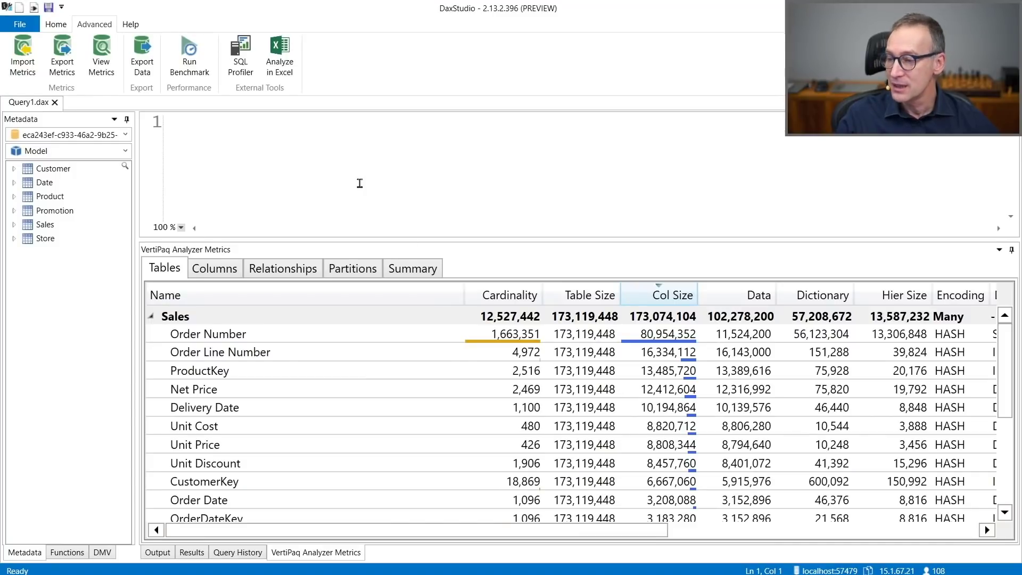
key("ctrl+n")
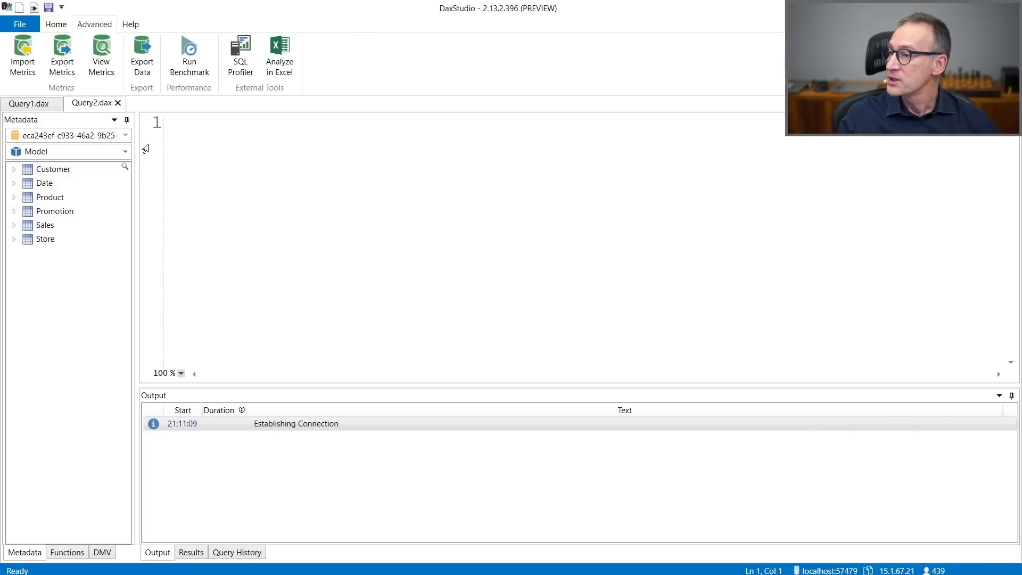
left_click(96, 57)
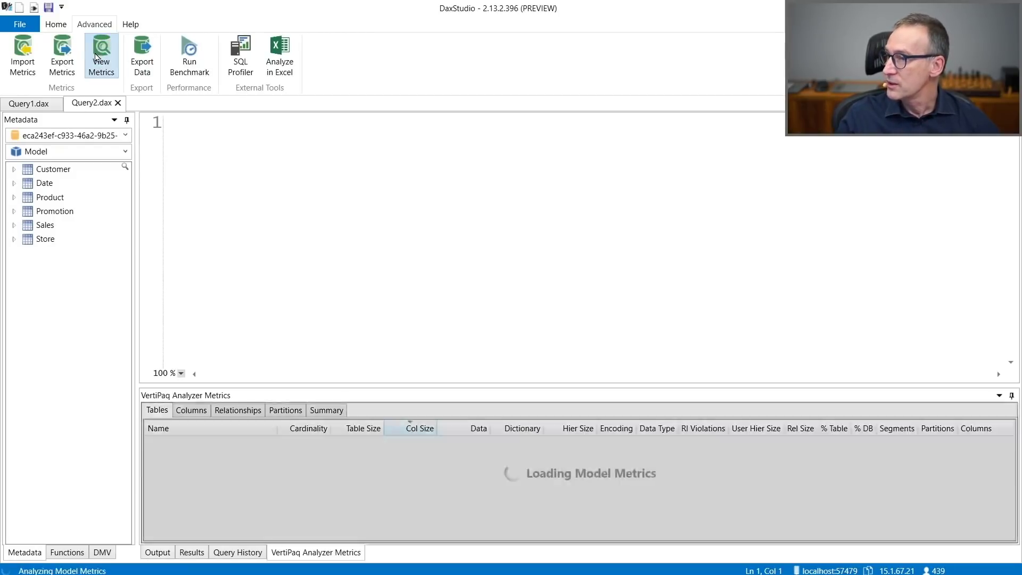
left_click_drag(525, 384, 463, 290)
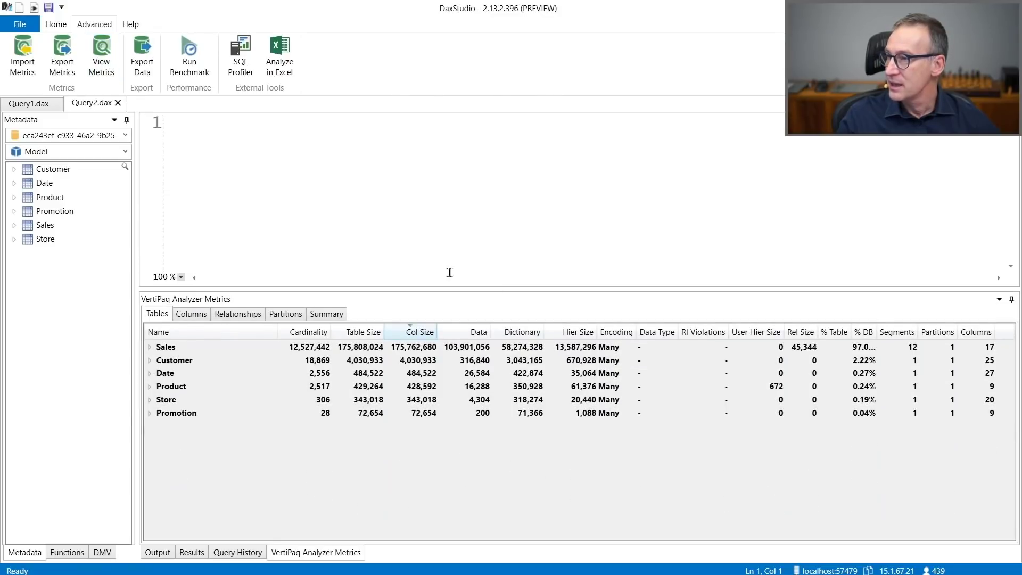
Export the model metrics as a VPAX file named "Contoso 12M calc col DAX" in the C: drive's Temp folder
left_click(61, 56)
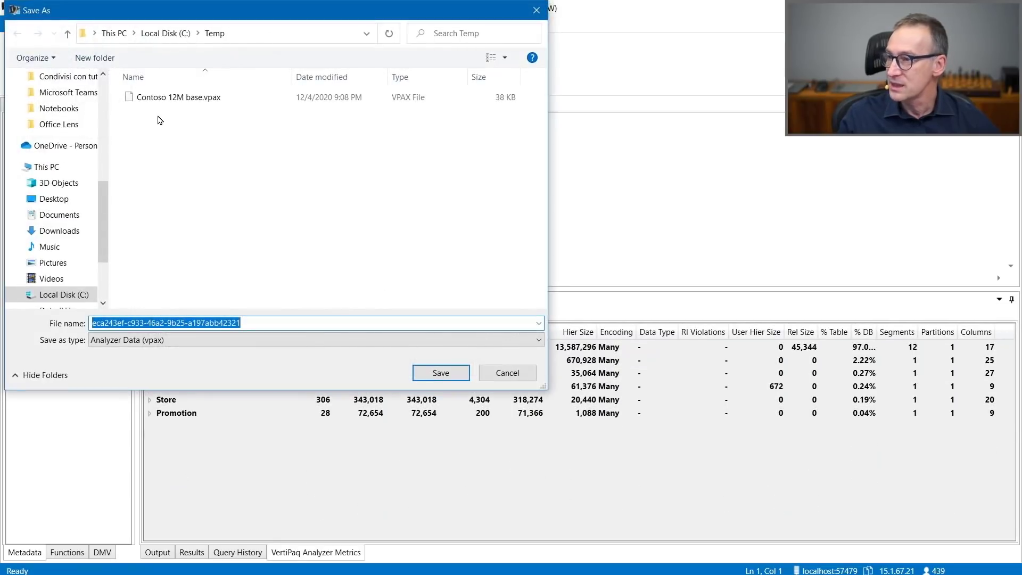
left_click(165, 99)
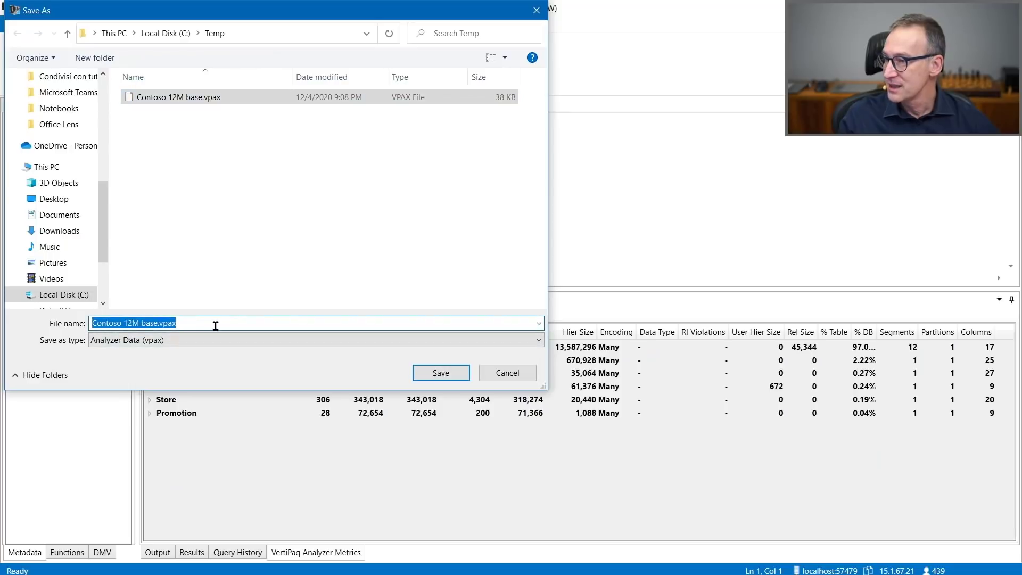
left_click(161, 324)
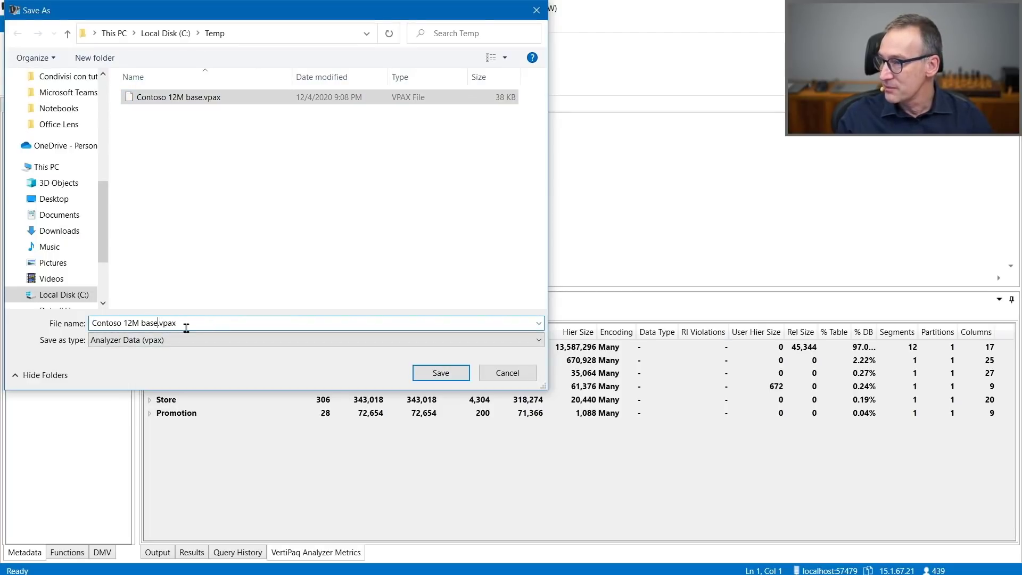
key("shift+Left")
key("shift+Left")
key("shift+Left")
type("calc col ")
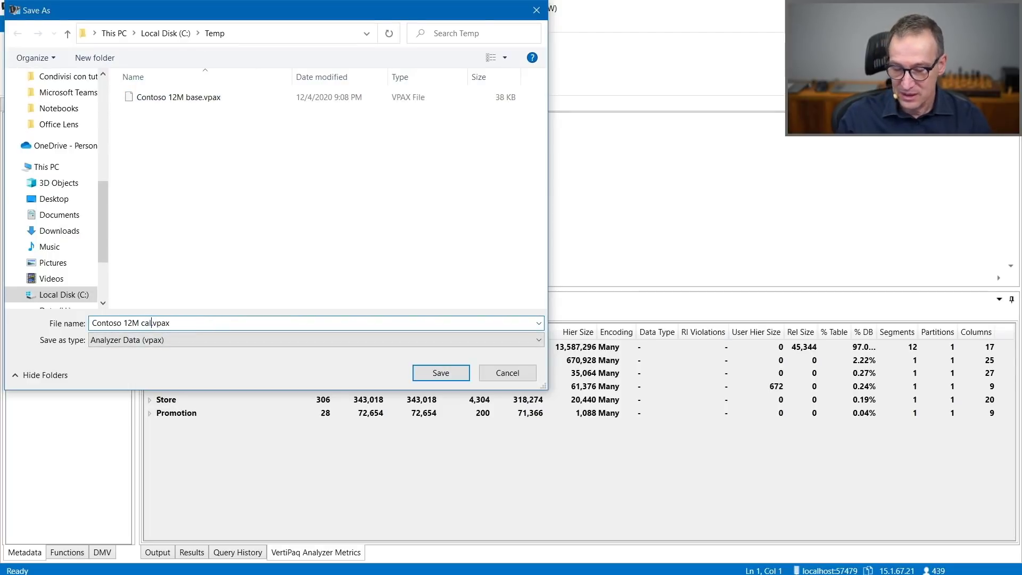
type("DAX")
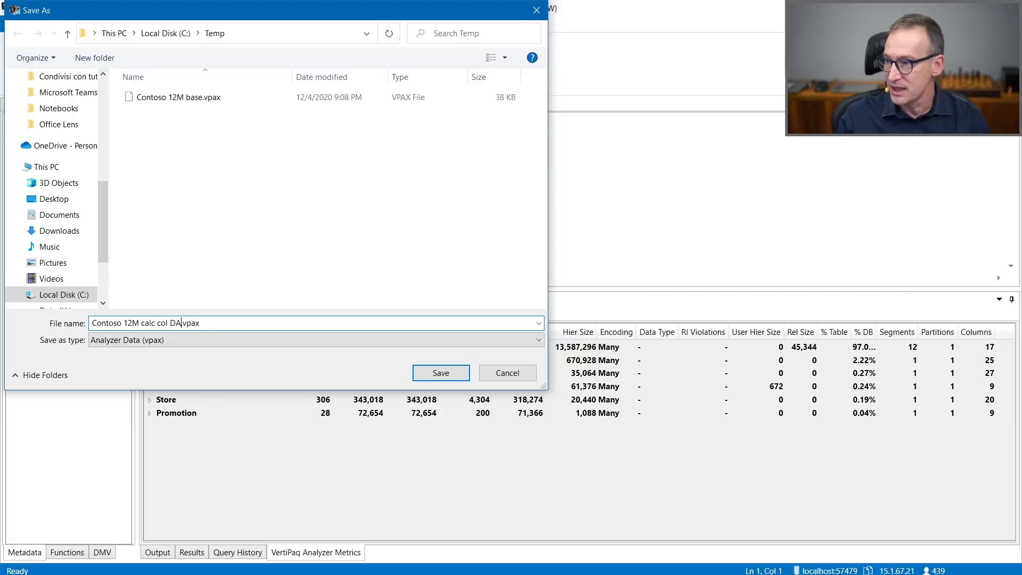
key("Return")
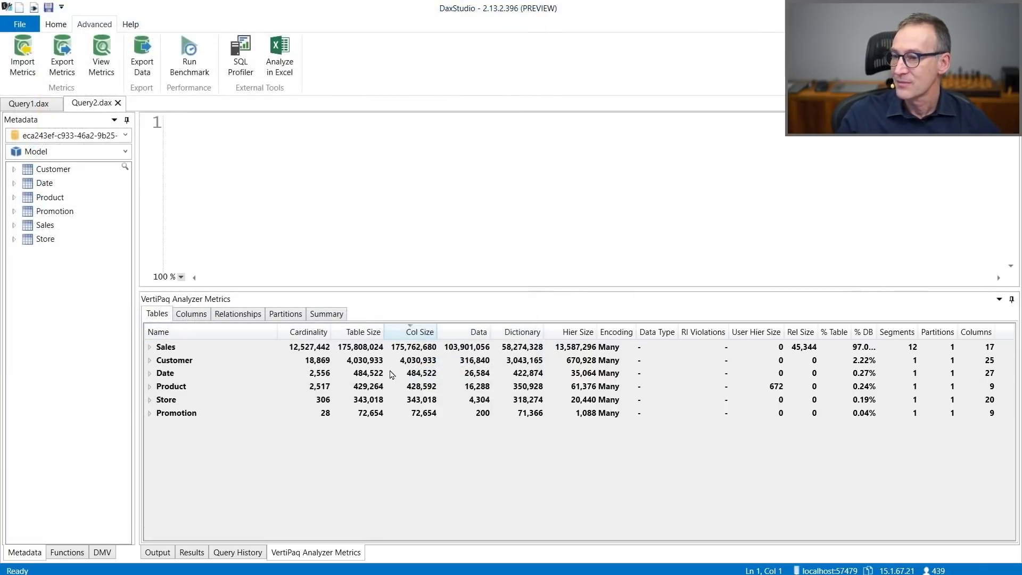
Expand the Sales table in the VertiPaq metrics and examine the cardinality and size of its Price Range column
scroll(405, 382, "up", 3)
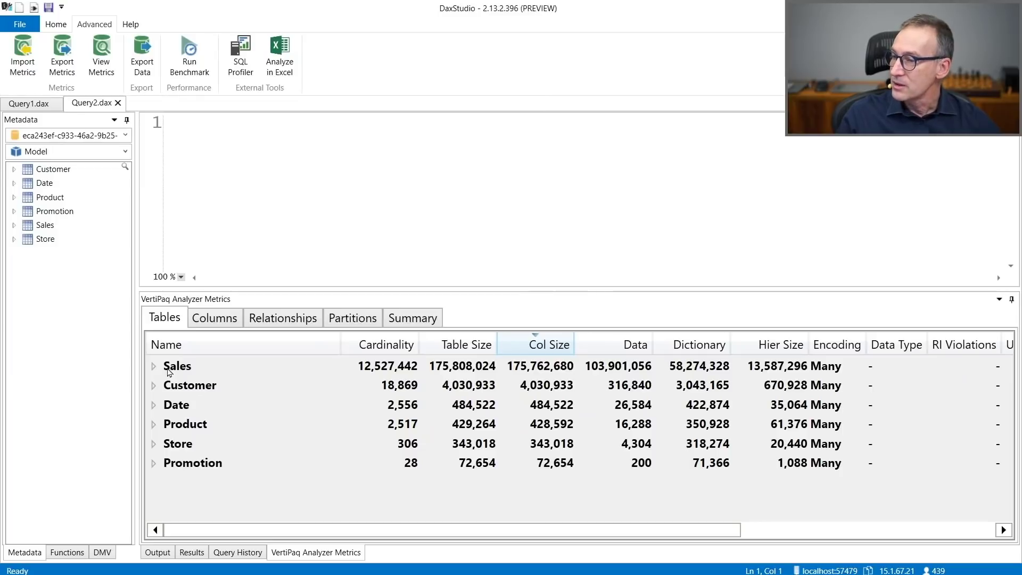
left_click(153, 366)
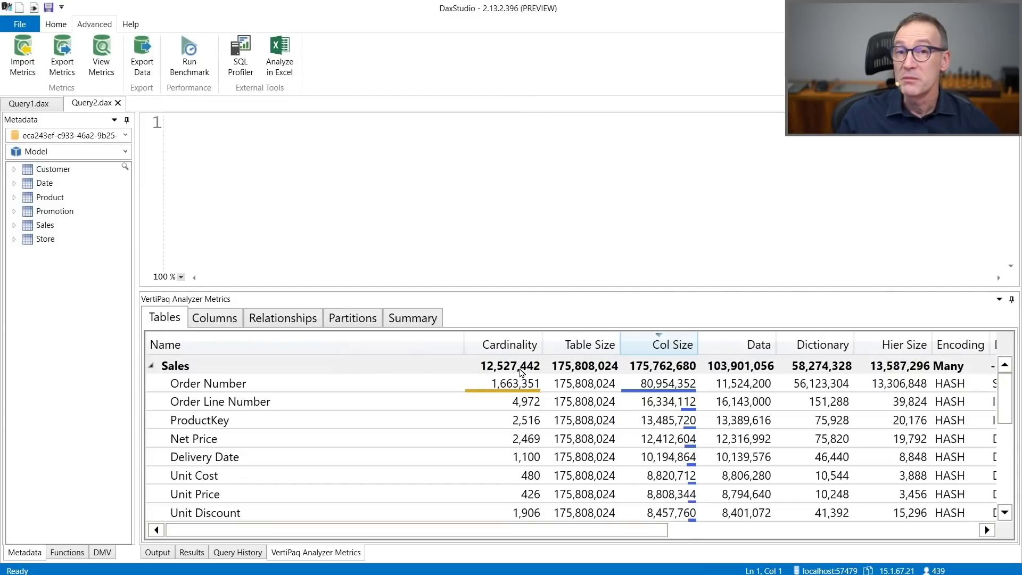
scroll(559, 453, "up", 1)
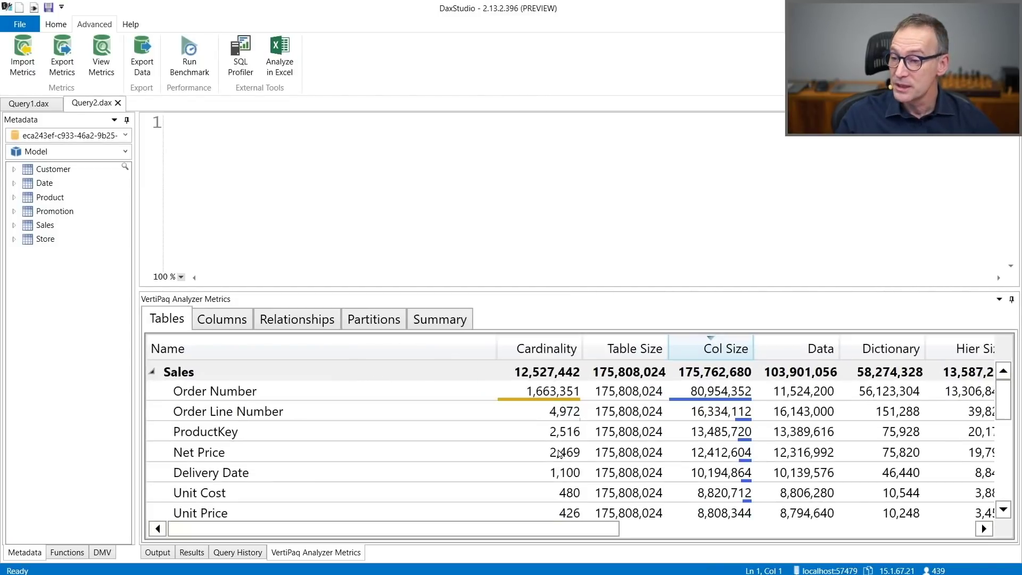
scroll(560, 452, "down", 1)
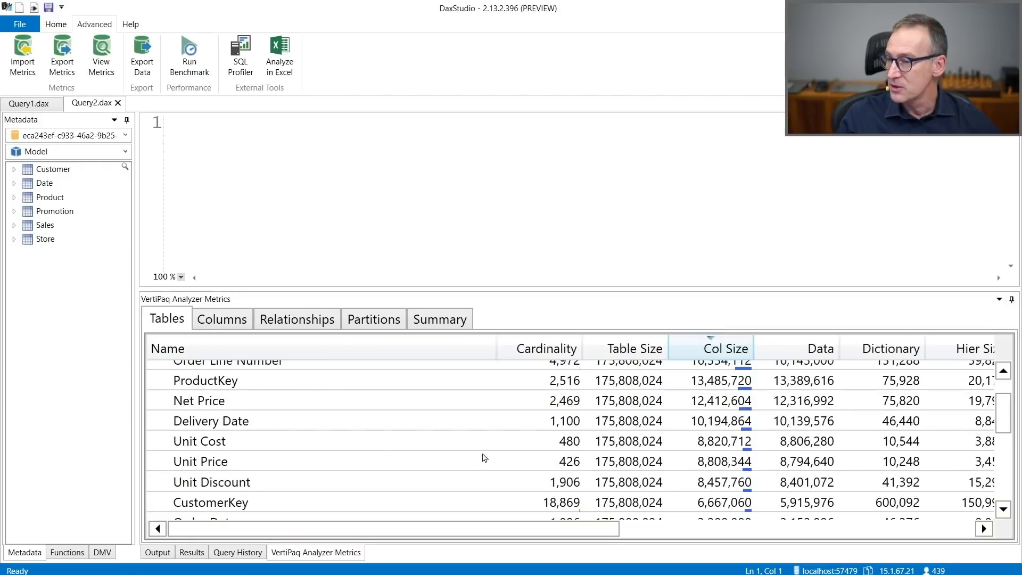
scroll(381, 440, "down", 1)
scroll(381, 441, "down", 1)
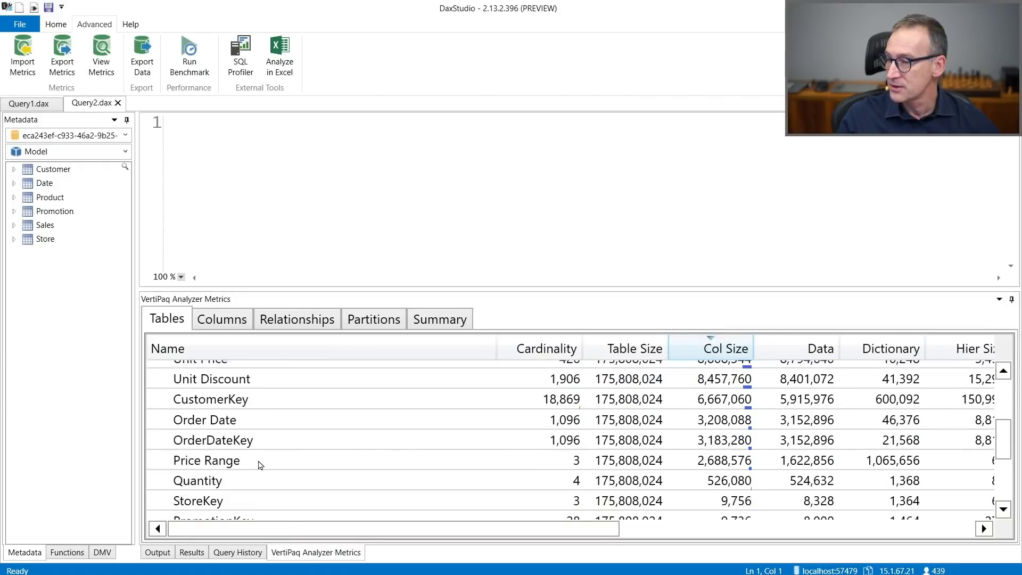
left_click(259, 464)
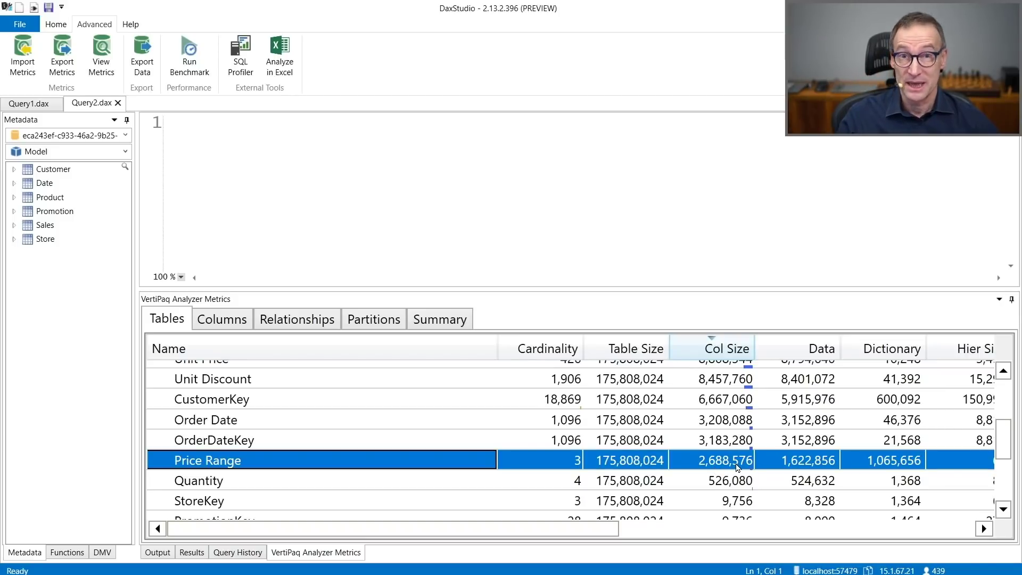
Switch to Power BI Desktop and delete the Price Range calculated column from the Sales table
left_click(429, 219)
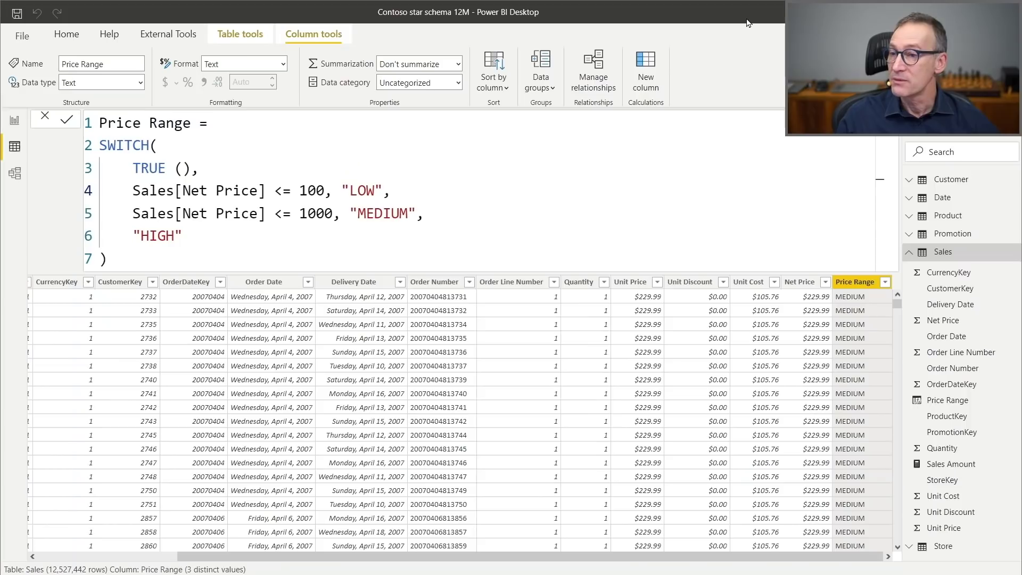
right_click(848, 285)
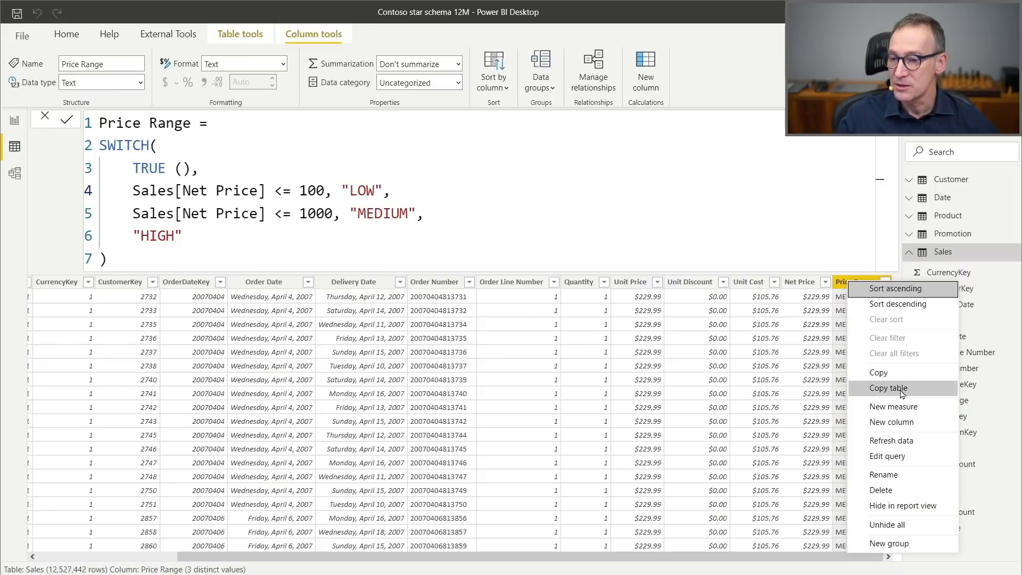
left_click(899, 490)
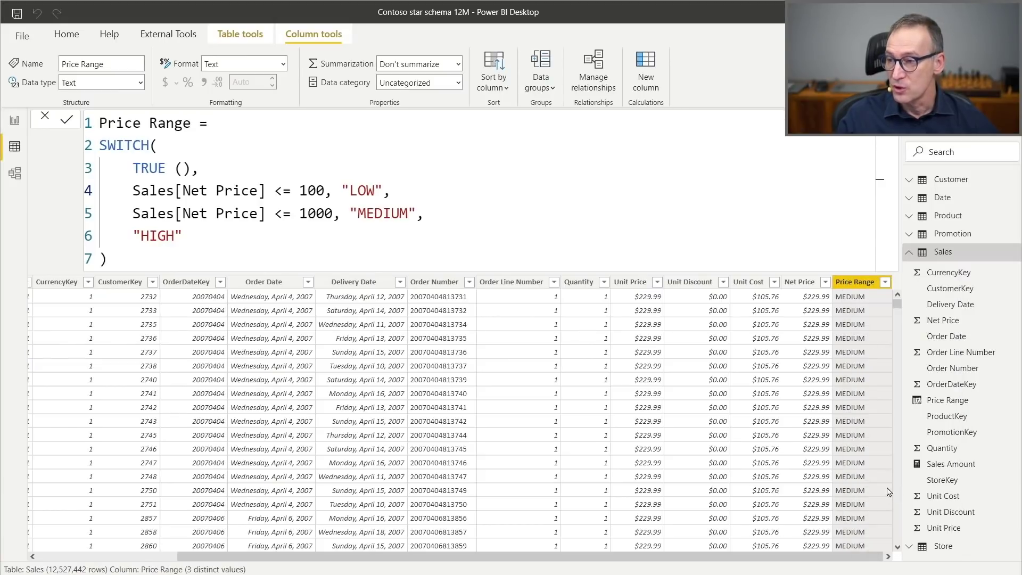
left_click(578, 315)
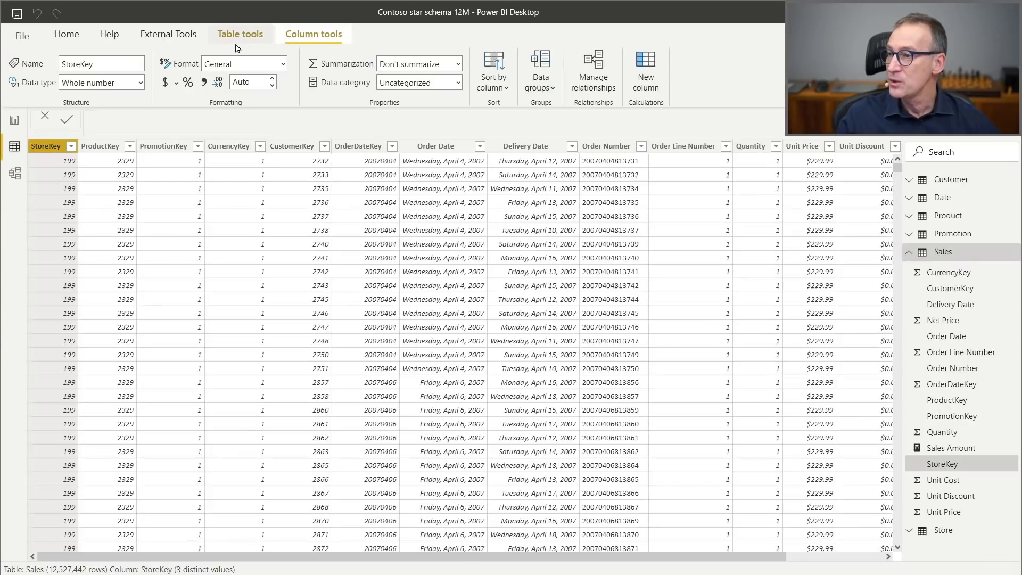
Open the Power Query Editor and select the Sales query
left_click(67, 35)
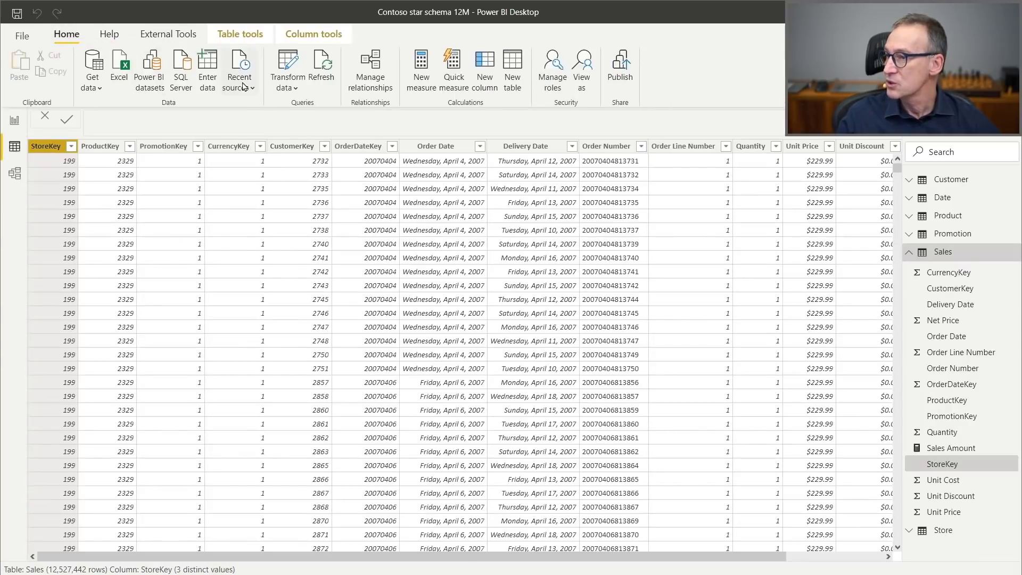
left_click(287, 66)
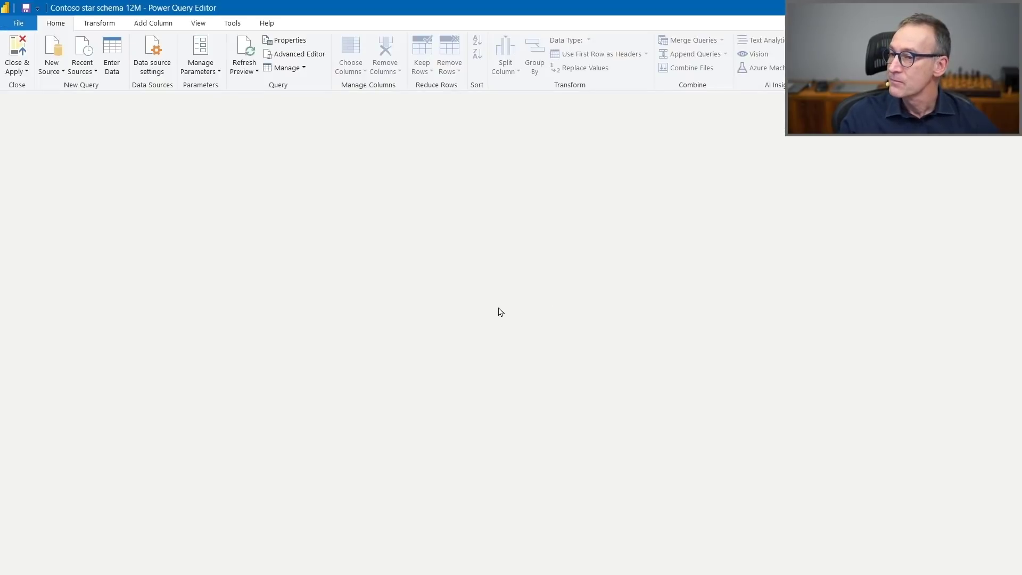
left_click(53, 222)
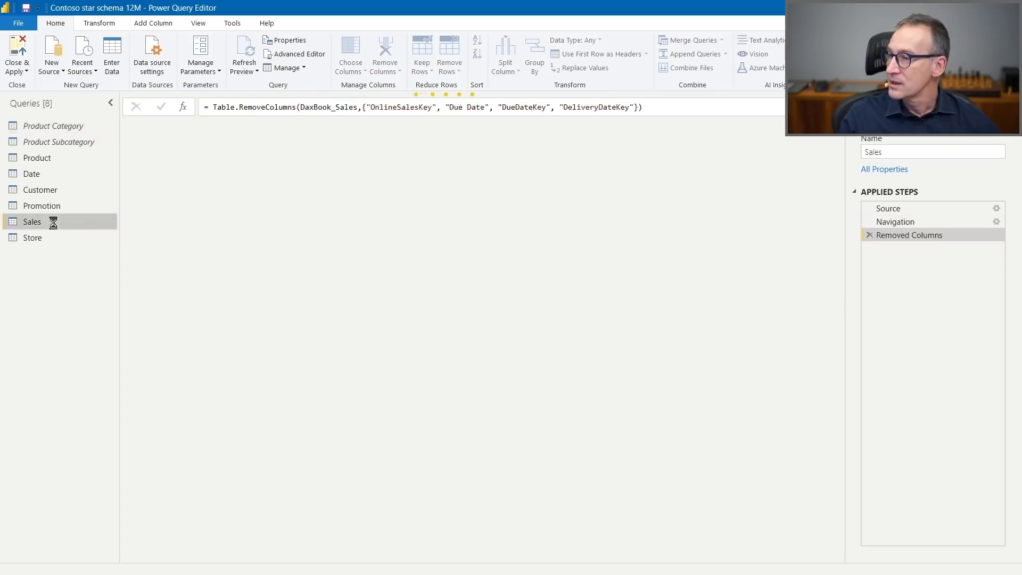
Start a custom column in the Sales query and name it "Price Range"
left_click(159, 24)
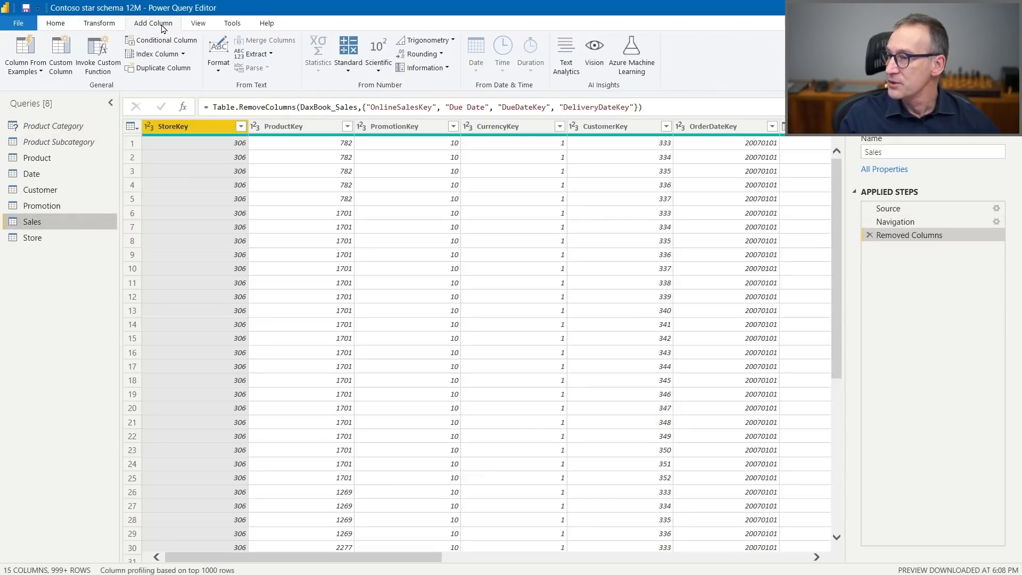
left_click(61, 55)
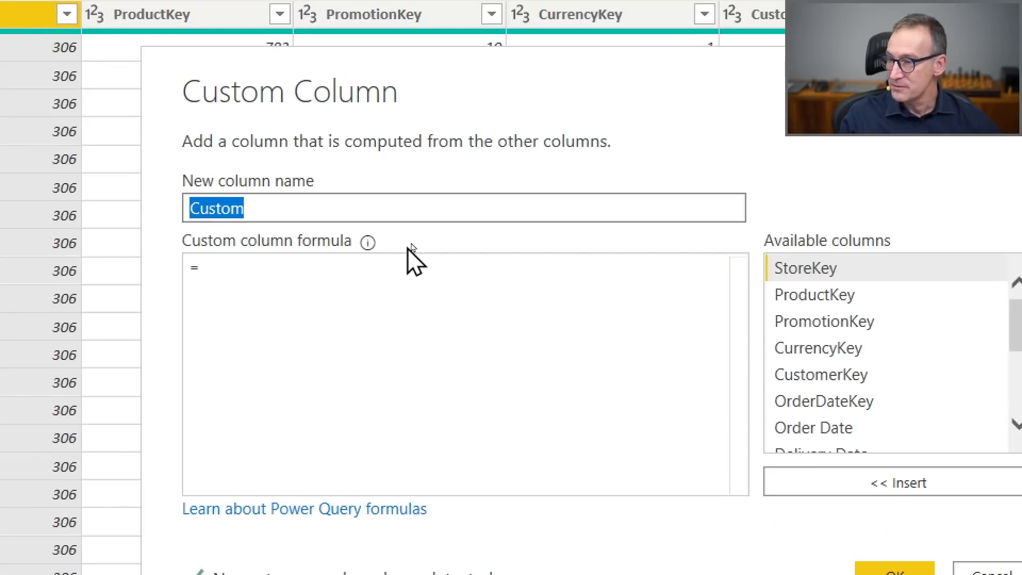
type("Unit")
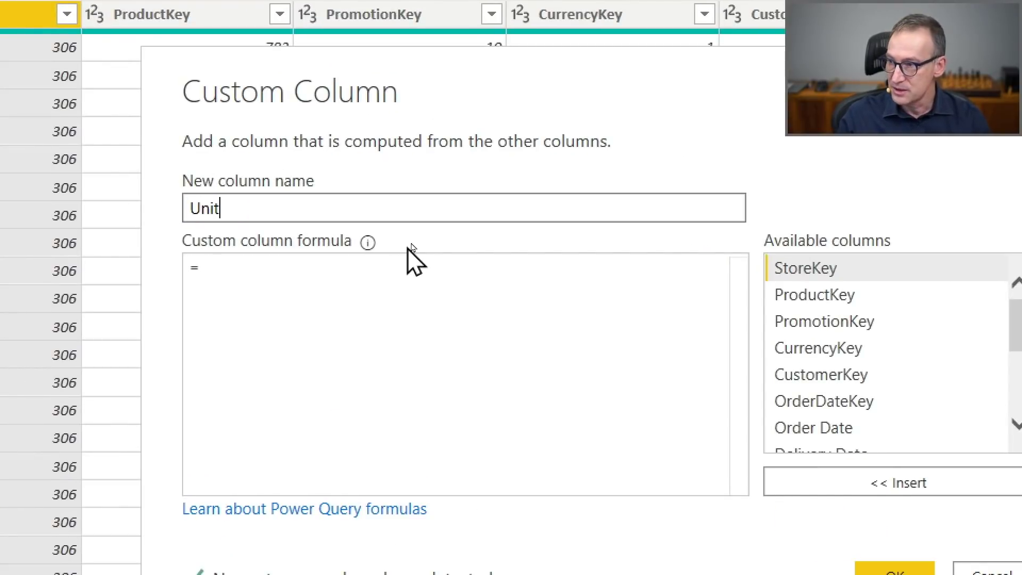
key("ctrl+a")
type("Price Range")
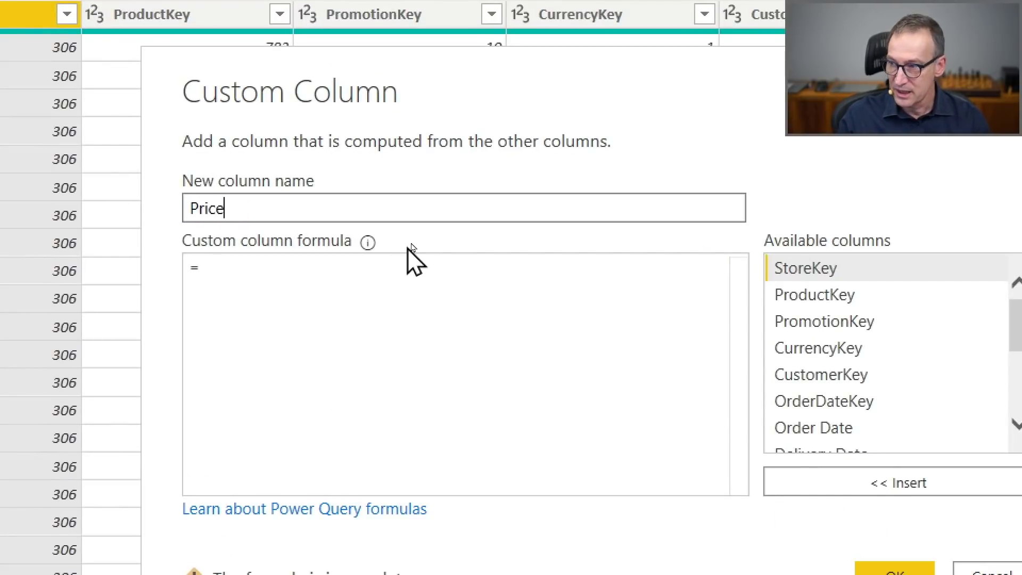
Begin the custom column formula with the condition if [Net Price] <= 100 then "LOW" else
left_click(368, 262)
type("if")
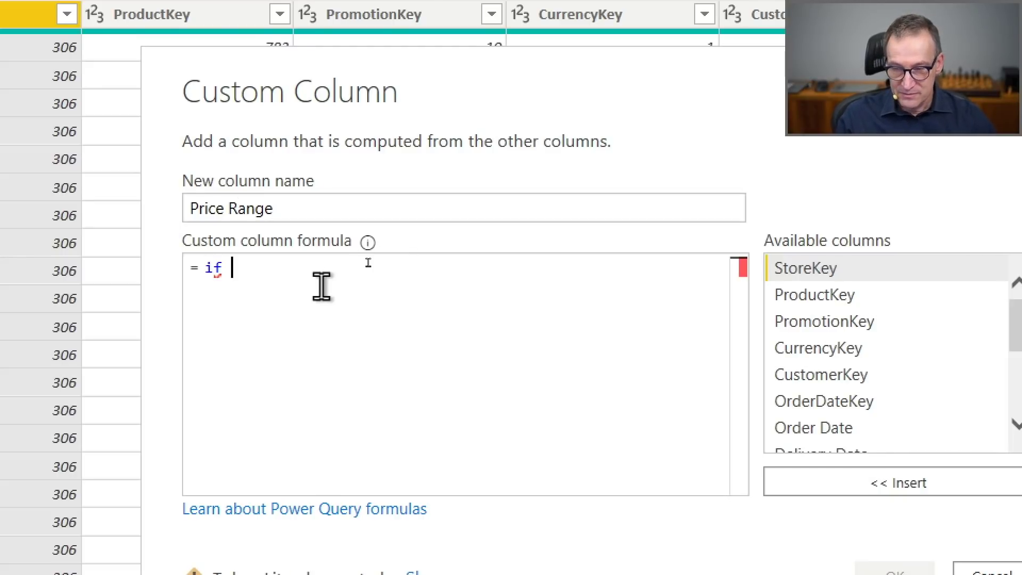
left_click_drag(1018, 354, 1018, 396)
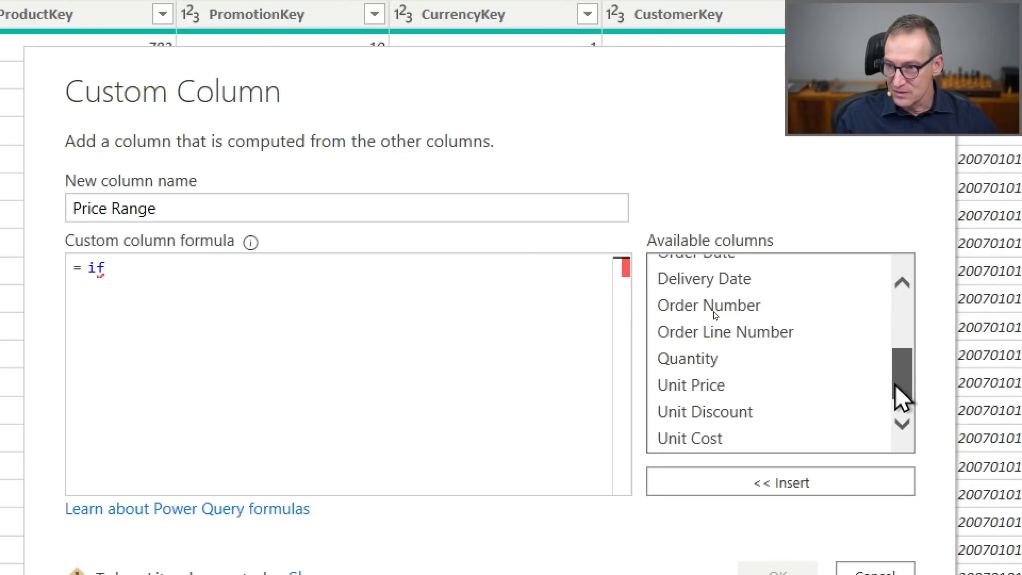
left_click_drag(896, 387, 867, 395)
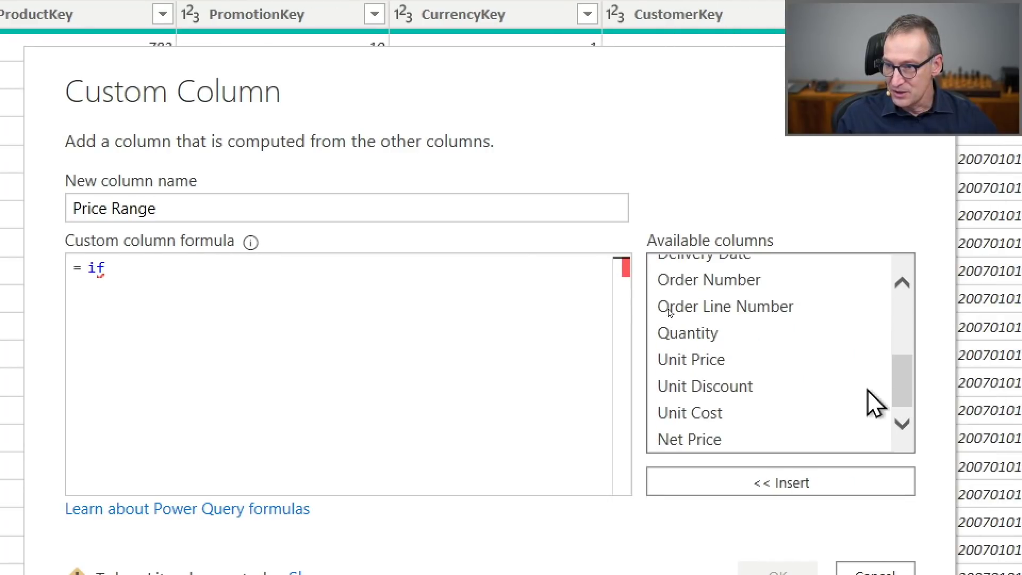
double_click(703, 429)
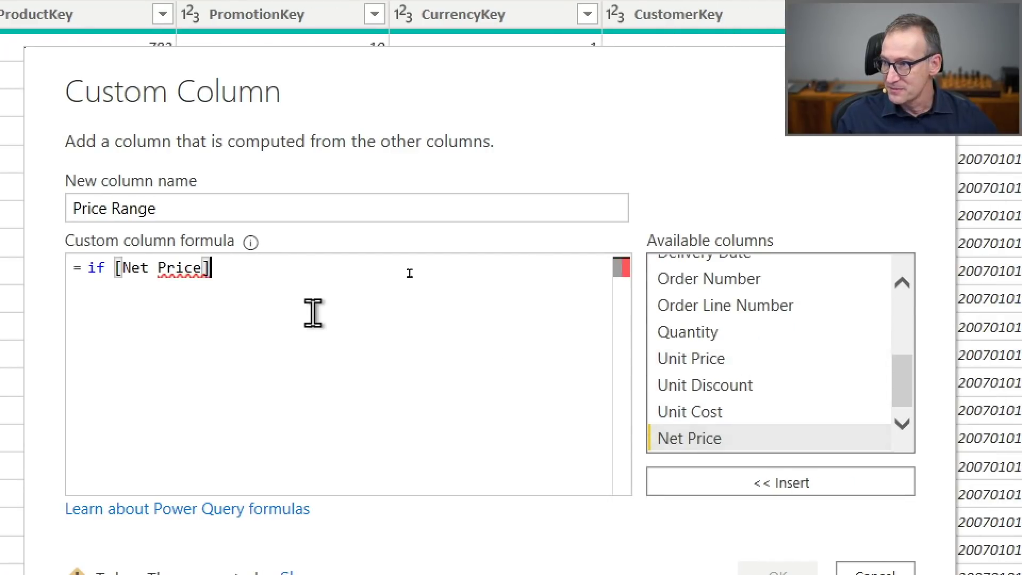
type(">= 100 ")
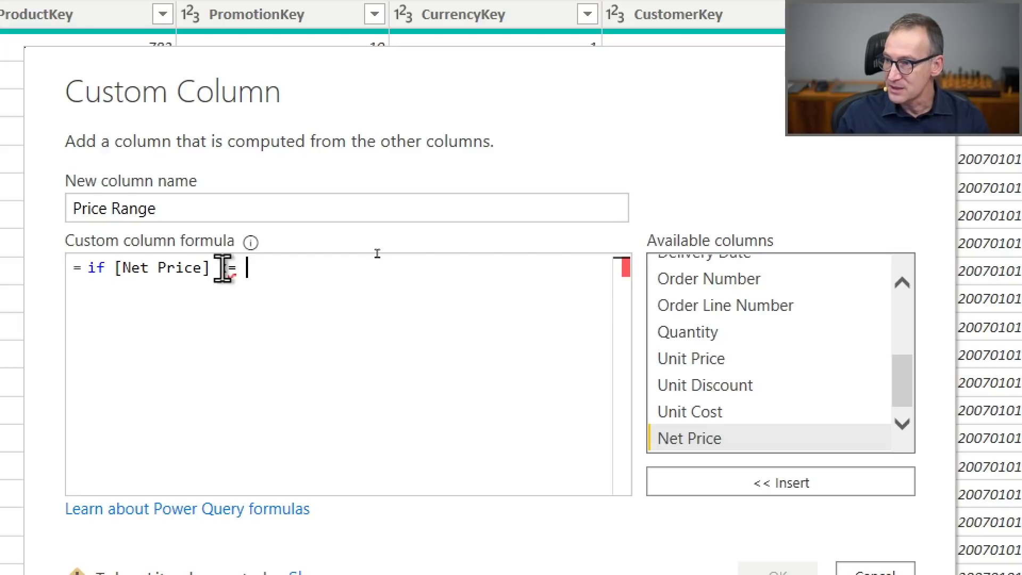
type("then \"LOW")
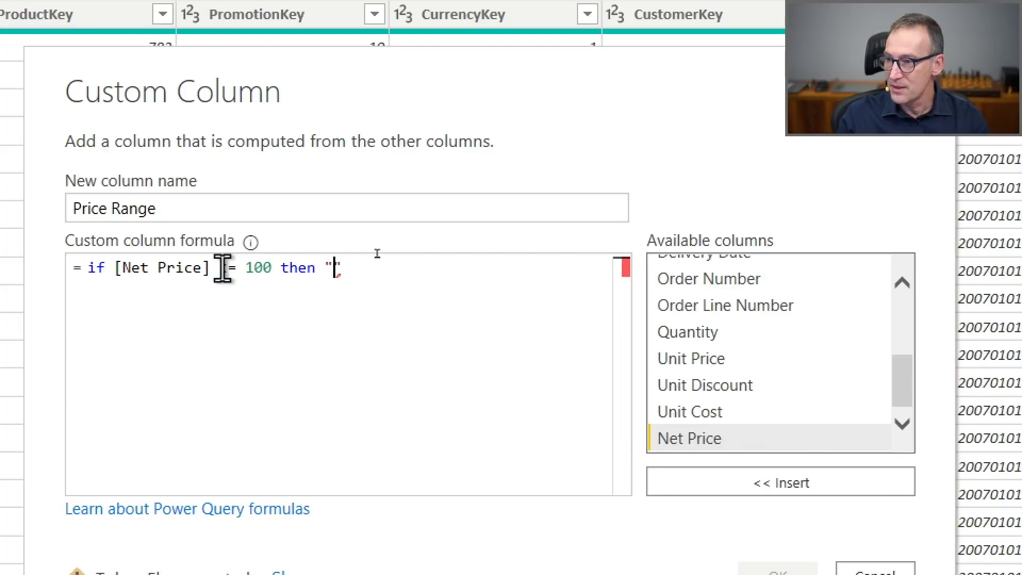
type("\" else")
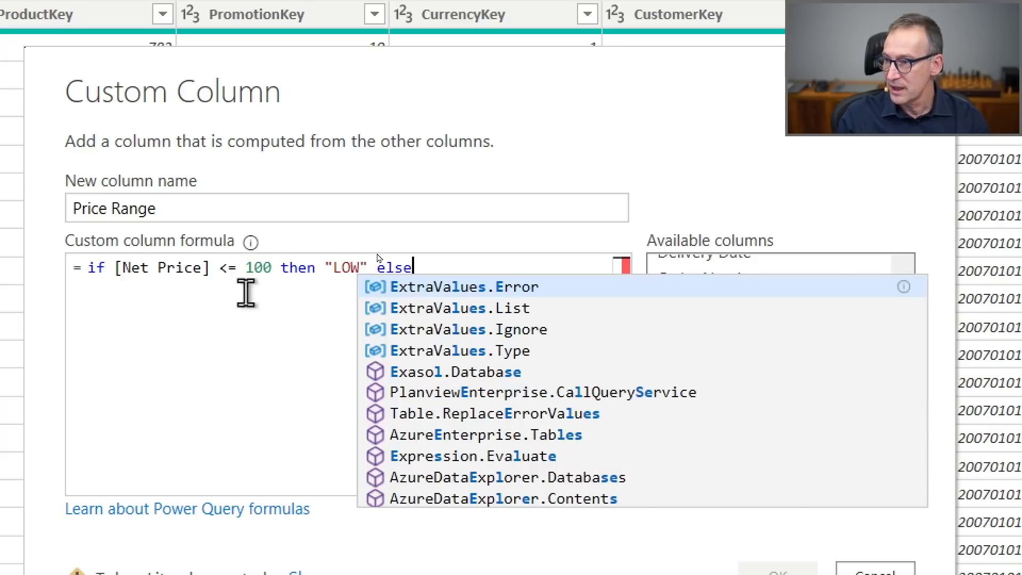
Duplicate the "LOW" condition onto a second line of the custom column formula
key("shift+Home")
key("ctrl+c")
key("End")
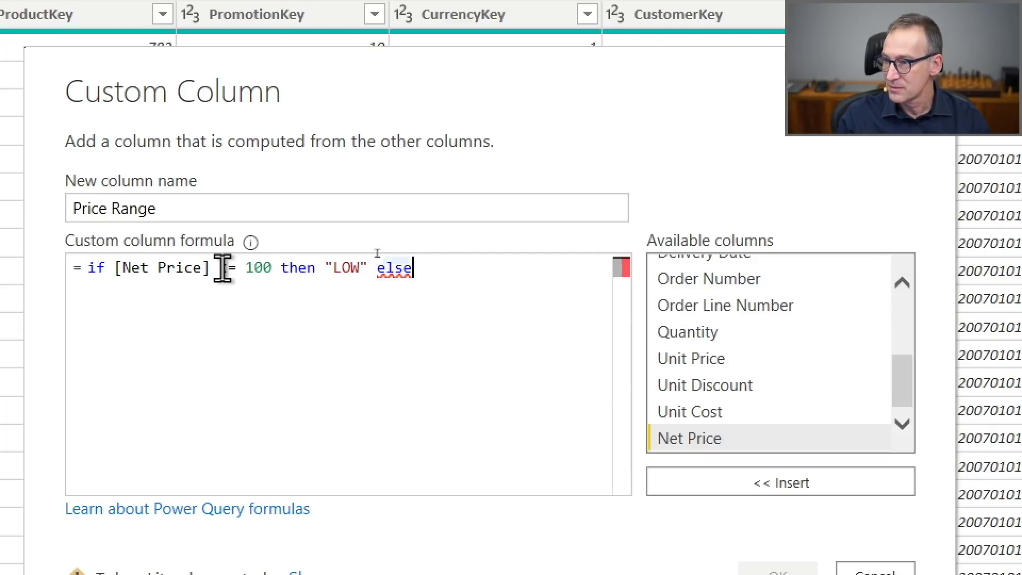
key("Return")
key("ctrl+v")
Change the second condition's threshold to 1000 and its result to "MEDIUM"
key("Home")
key("ctrl+Right")
key("ctrl+Right")
key("ctrl+Right")
key("ctrl+Right")
key("ctrl+Right")
key("ctrl+Right")
key("ctrl+Right")
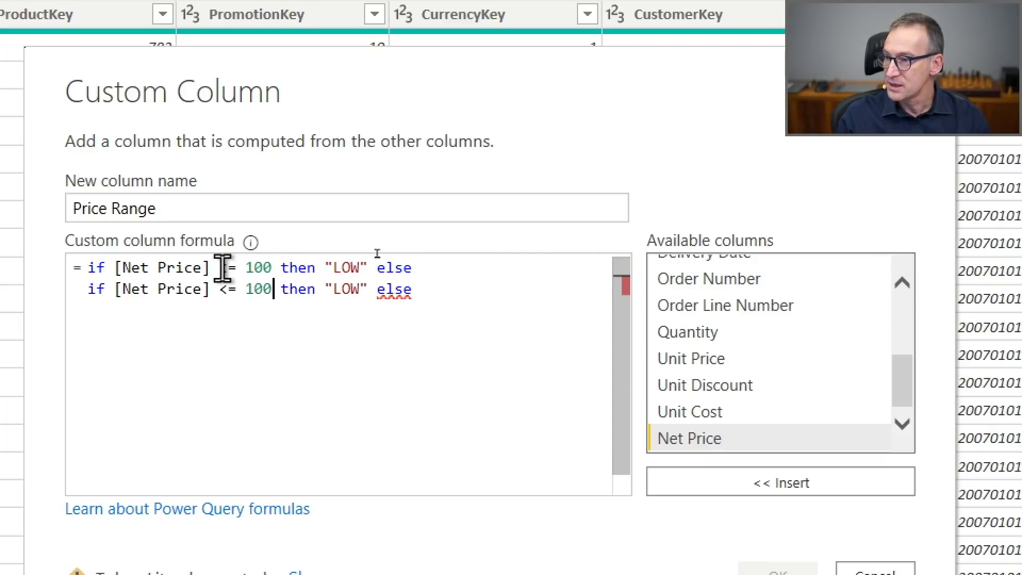
type("0")
key("ctrl+Right")
key("ctrl+Right")
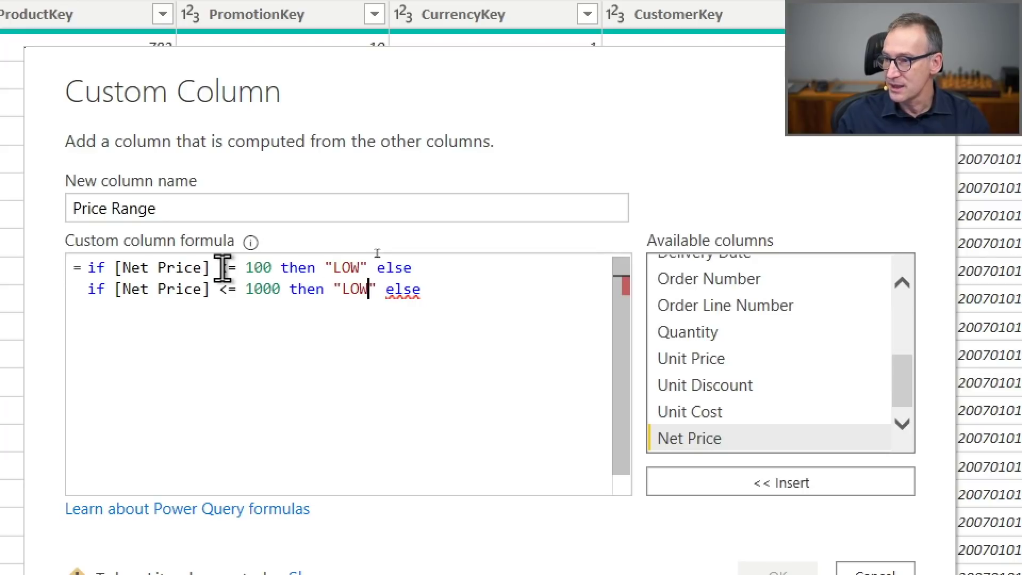
key("ctrl+shift+Left")
type("MEDIUM")
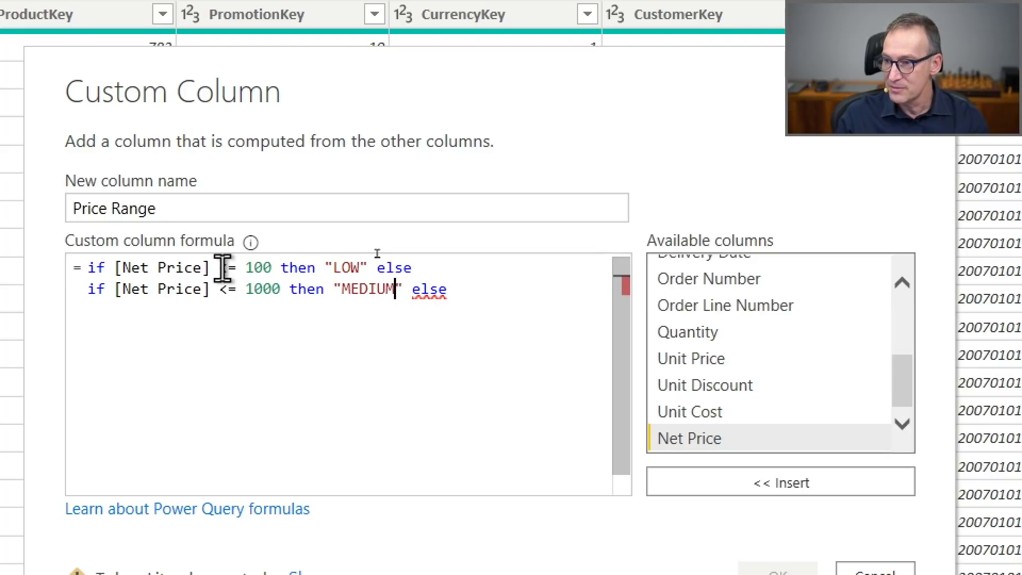
Finish the formula with "HIGH" as the final else result on a third line and create the custom column
key("End")
key("Return")
type("\"\"HIGH")
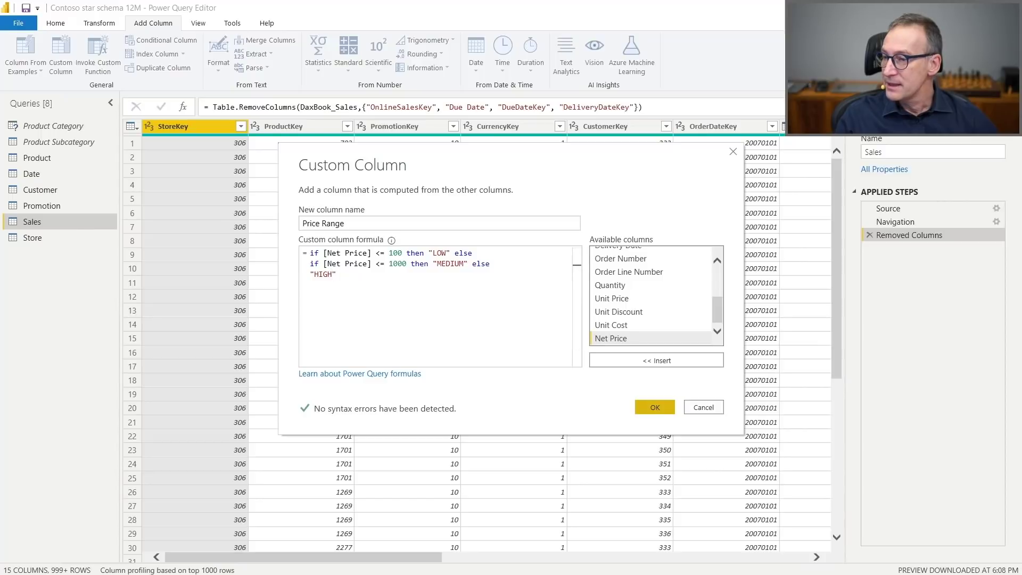
key("Return")
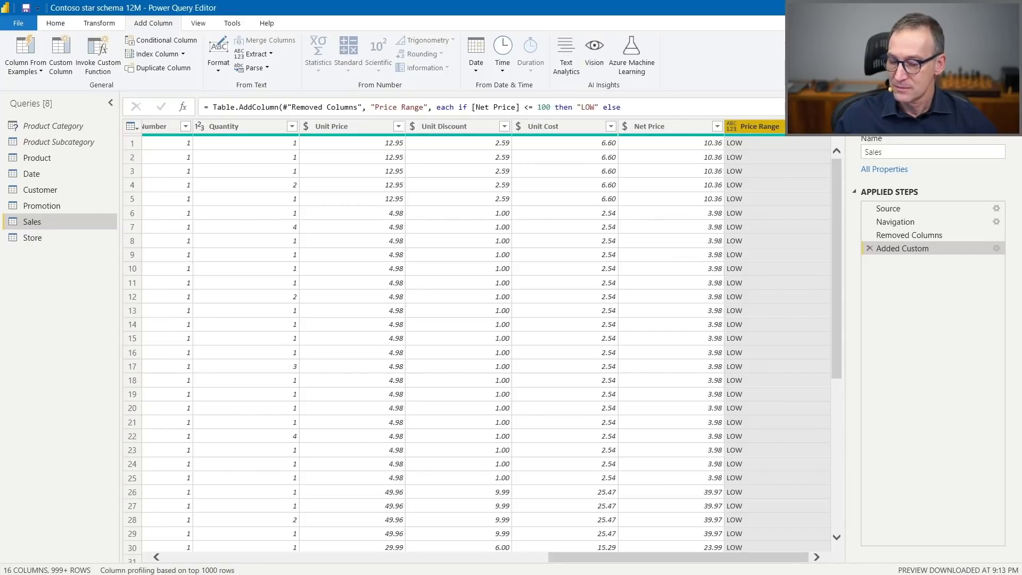
Close the Power Query Editor and apply the query changes to the model
left_click(18, 23)
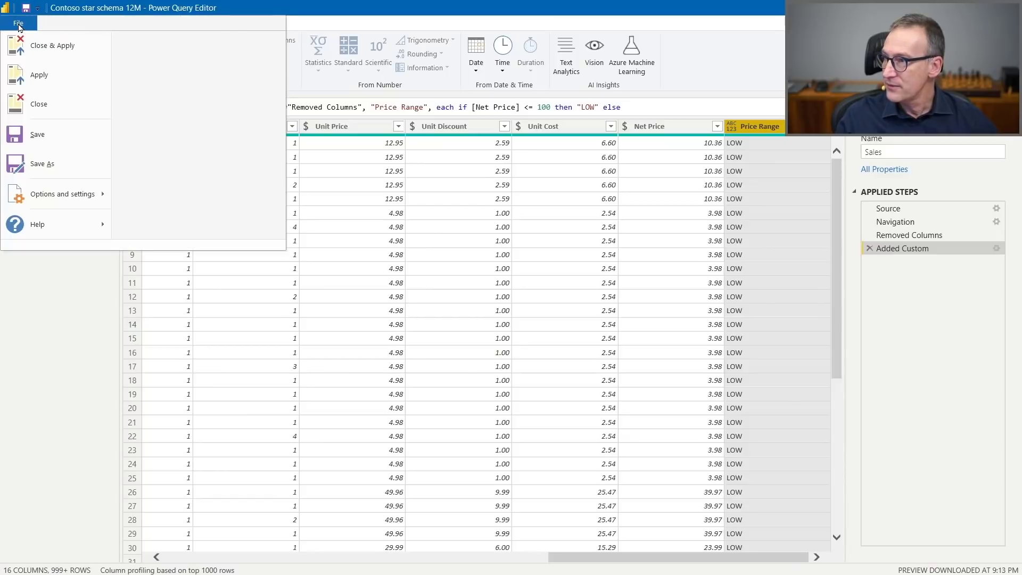
left_click(27, 56)
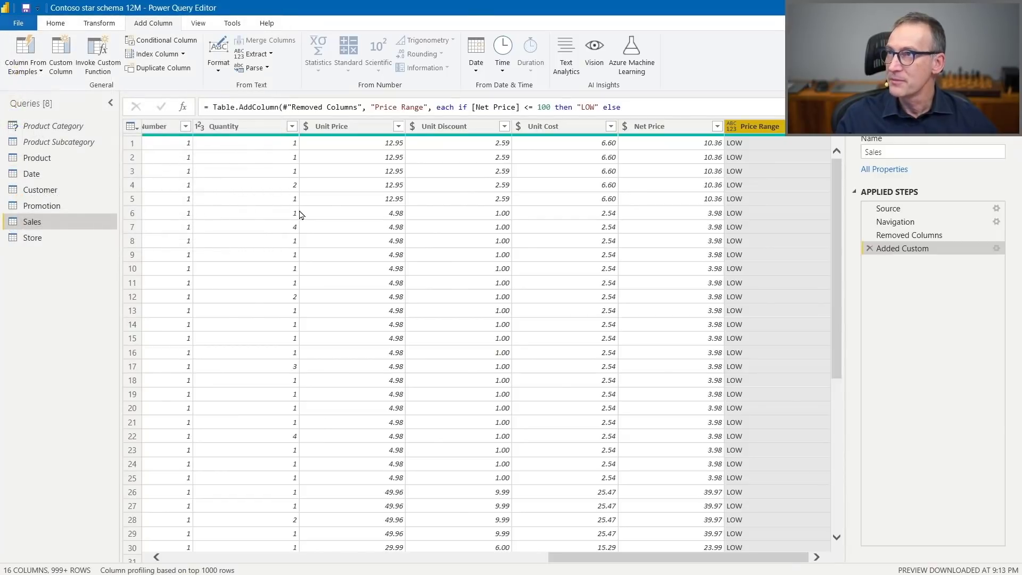